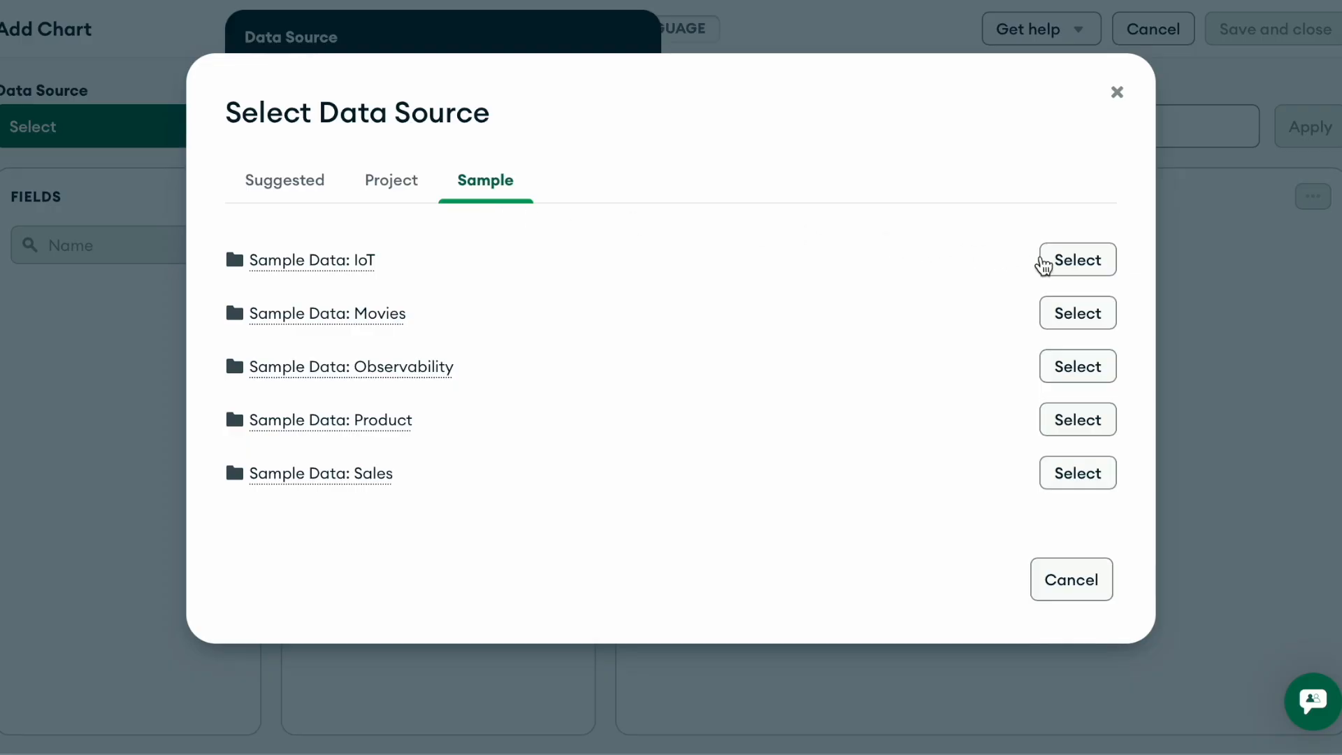
- Choose Sample Data: IoT as the chart's data source and dismiss all the onboarding tips
{"action": "left_click", "coordinate": [1073, 269]}
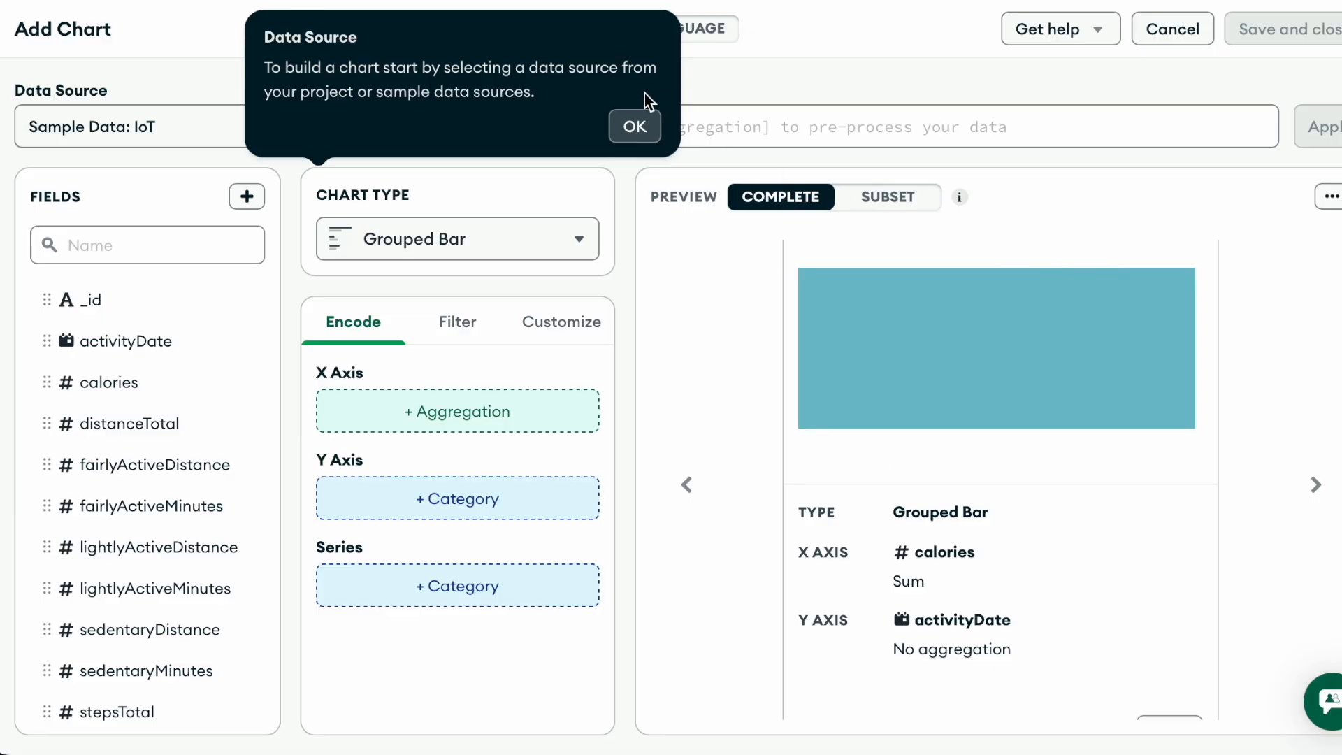
{"action": "left_click", "coordinate": [635, 128]}
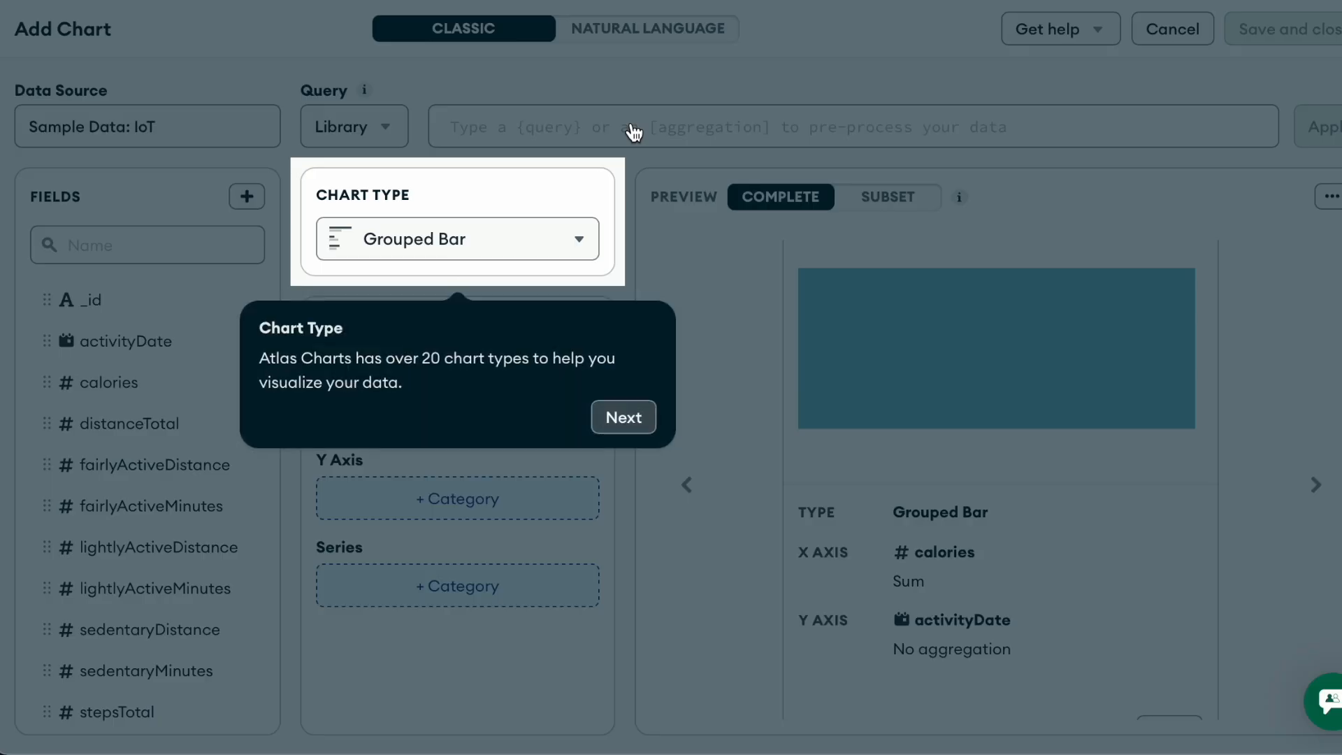
{"action": "left_click", "coordinate": [624, 417]}
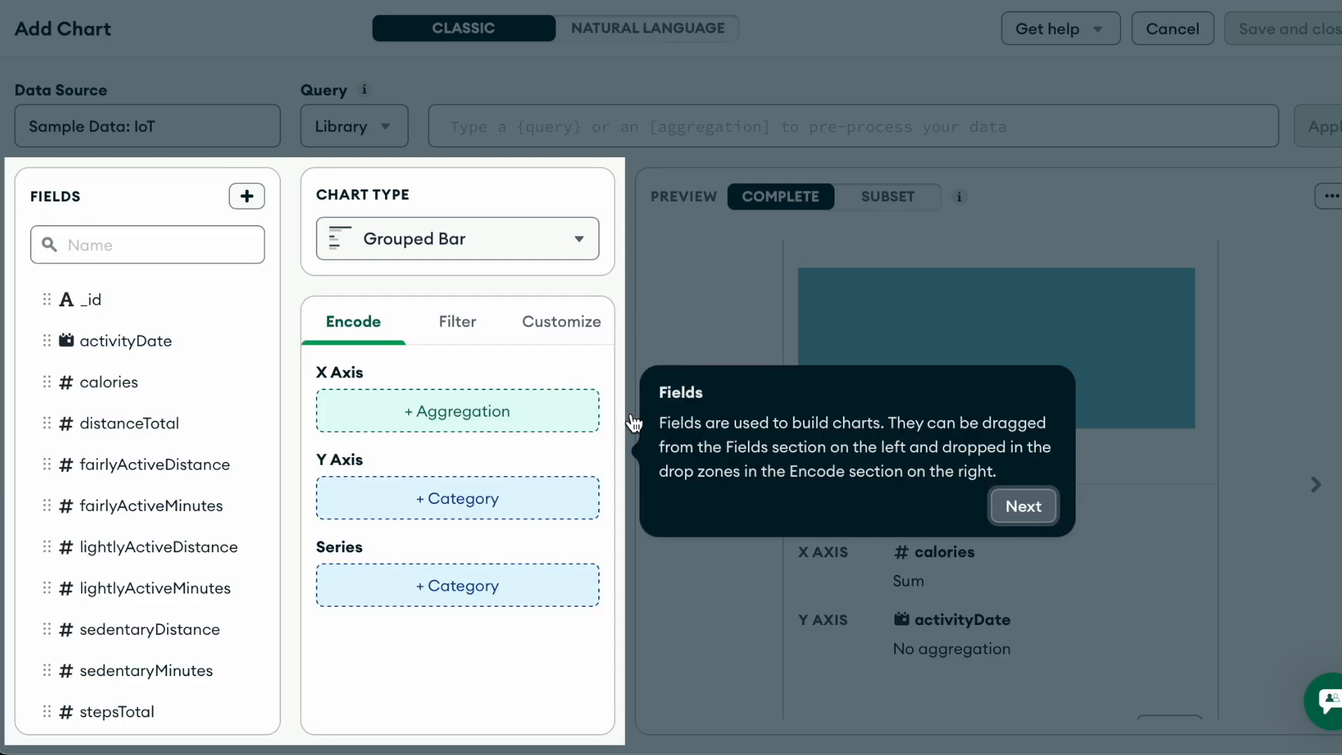
{"action": "left_click", "coordinate": [1021, 507]}
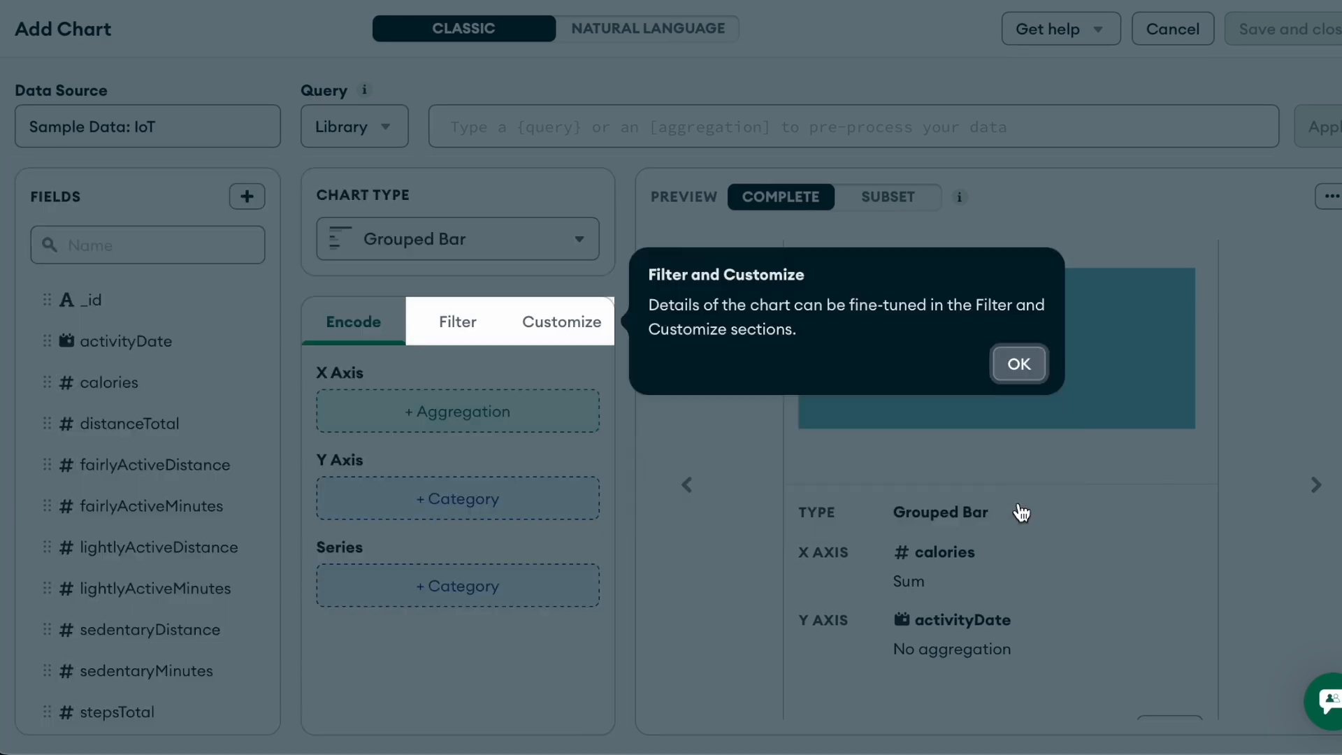
{"action": "left_click", "coordinate": [1018, 364]}
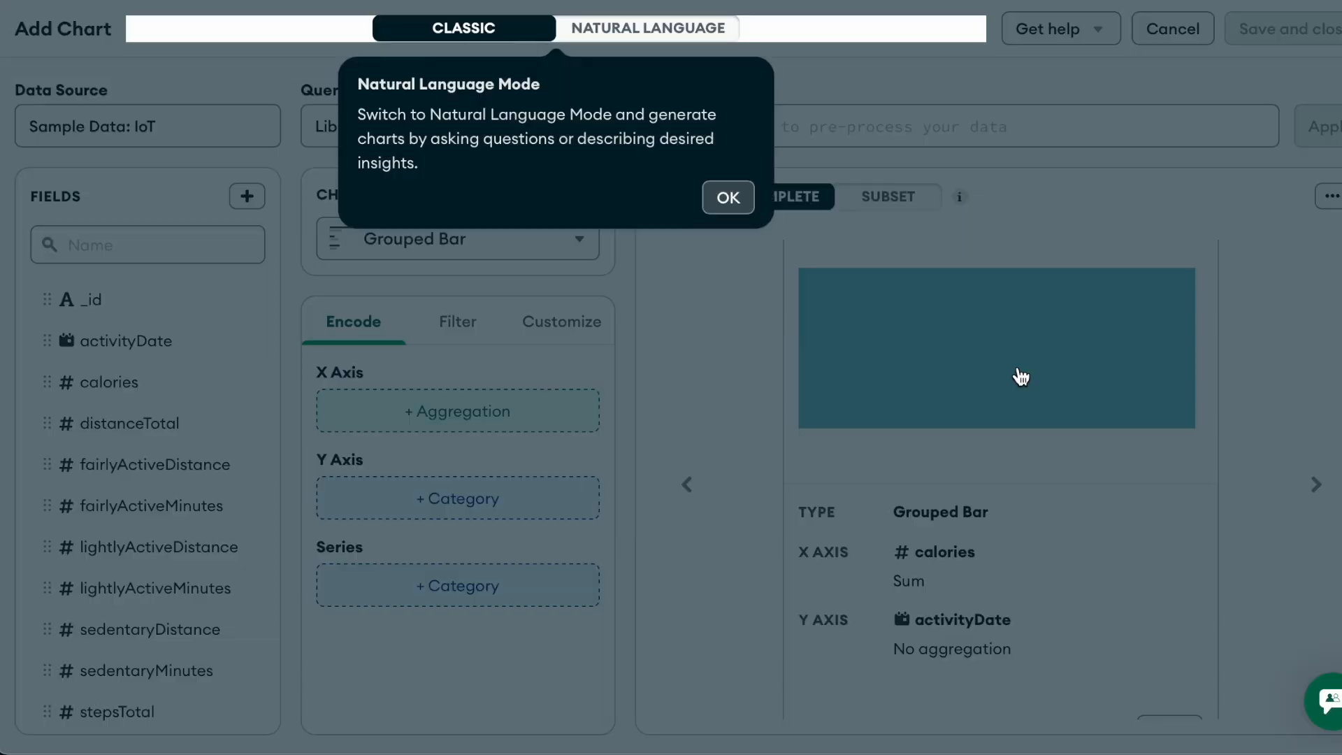
{"action": "left_click", "coordinate": [728, 197]}
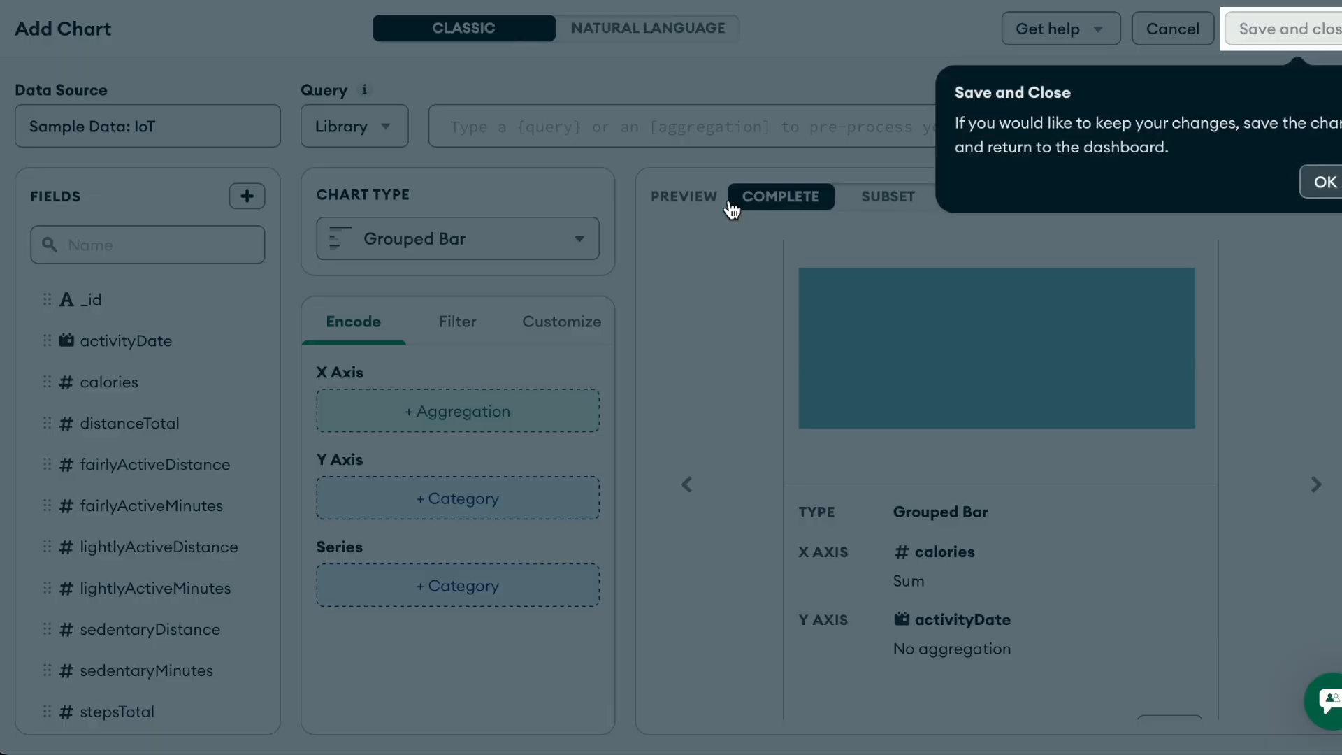
{"action": "left_click", "coordinate": [1323, 182]}
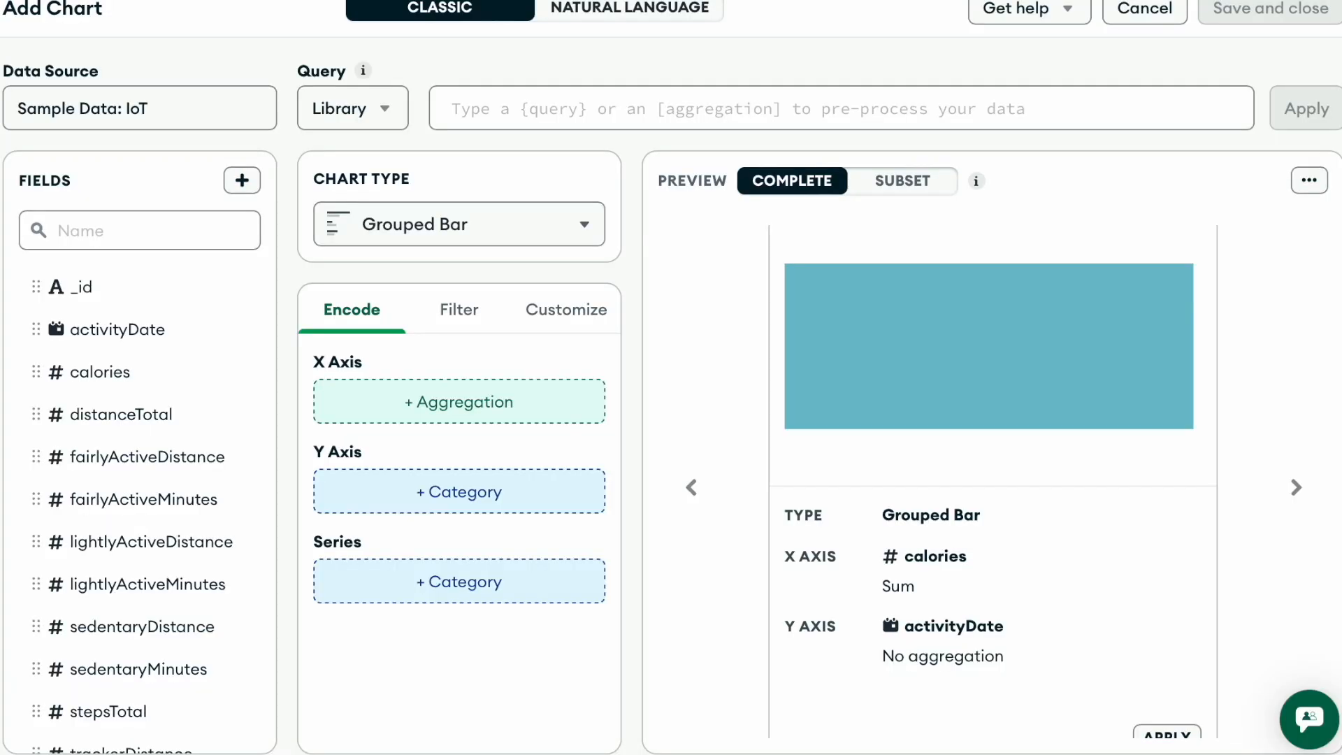
- Set the chart type to Discrete Line
{"action": "left_click", "coordinate": [586, 225]}
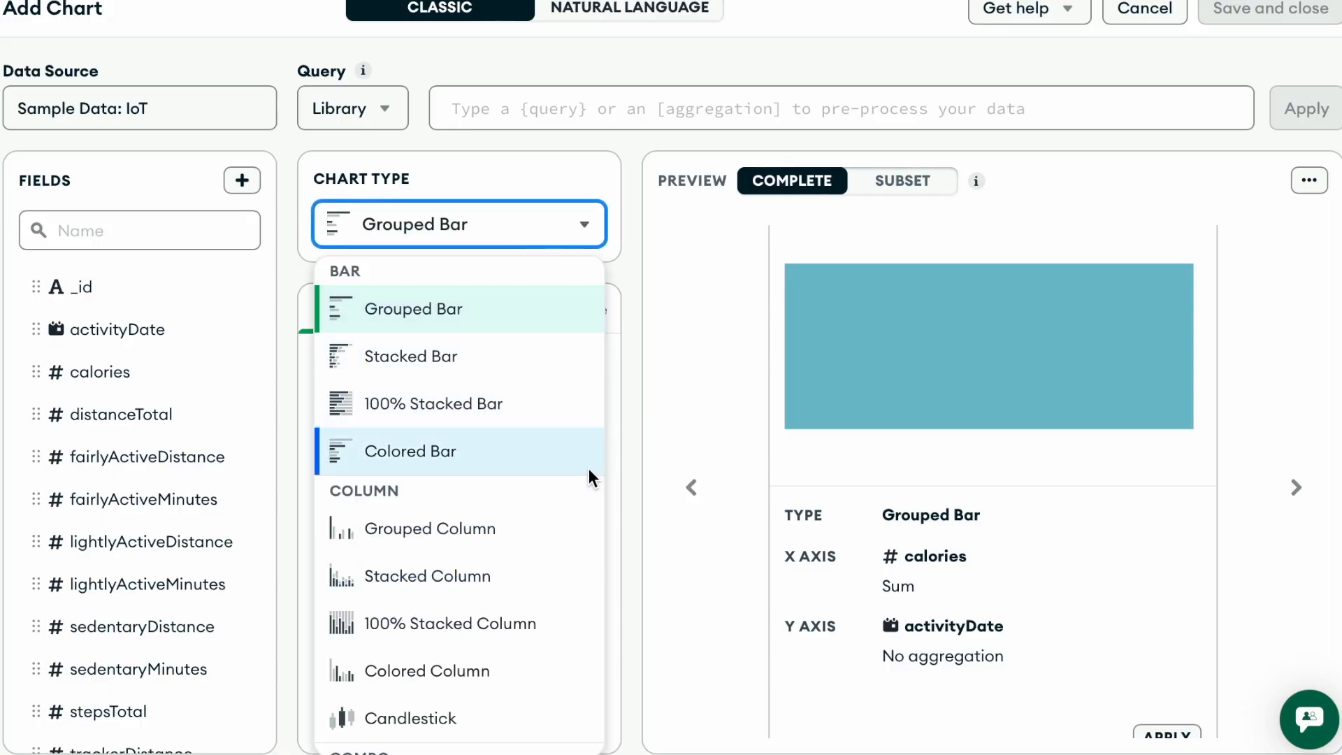
{"action": "scroll", "coordinate": [588, 469], "scroll_direction": "down", "scroll_amount": 2}
{"action": "scroll", "coordinate": [589, 468], "scroll_direction": "down", "scroll_amount": 2}
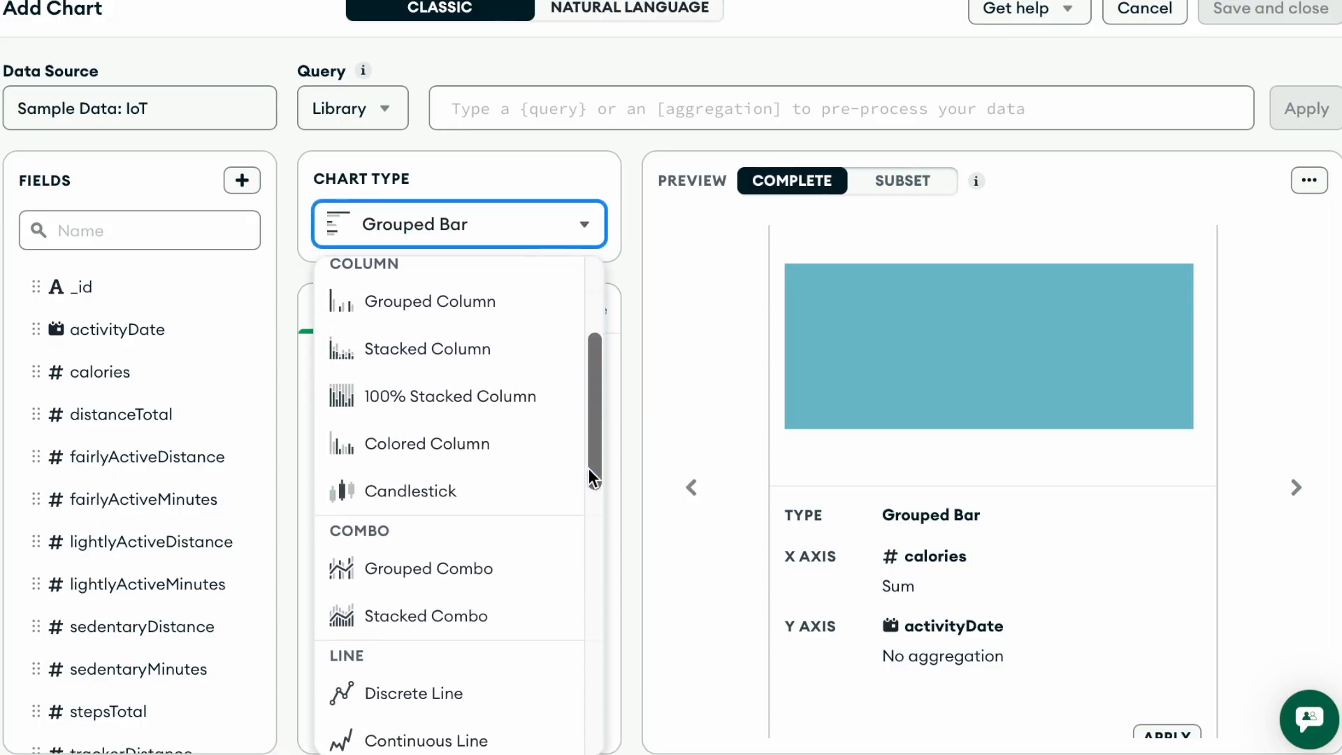
{"action": "scroll", "coordinate": [588, 468], "scroll_direction": "down", "scroll_amount": 3}
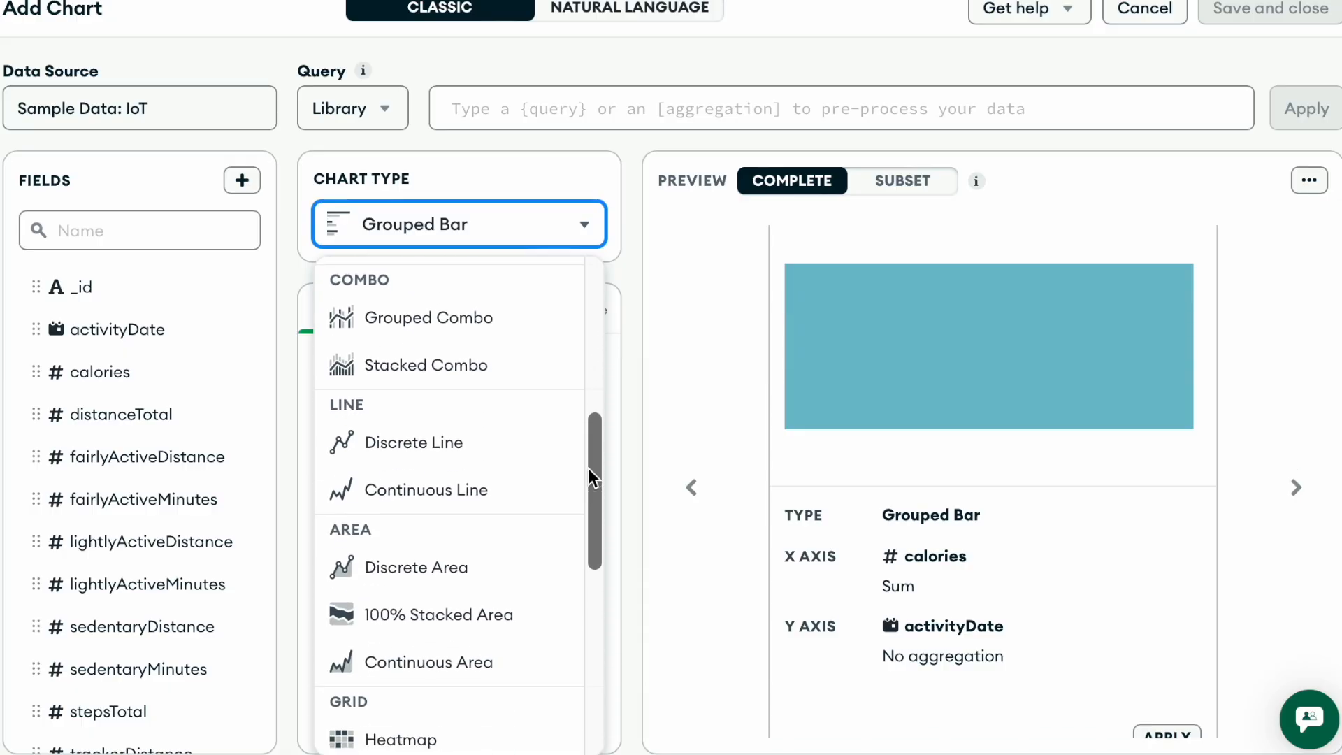
{"action": "scroll", "coordinate": [589, 469], "scroll_direction": "down", "scroll_amount": 2}
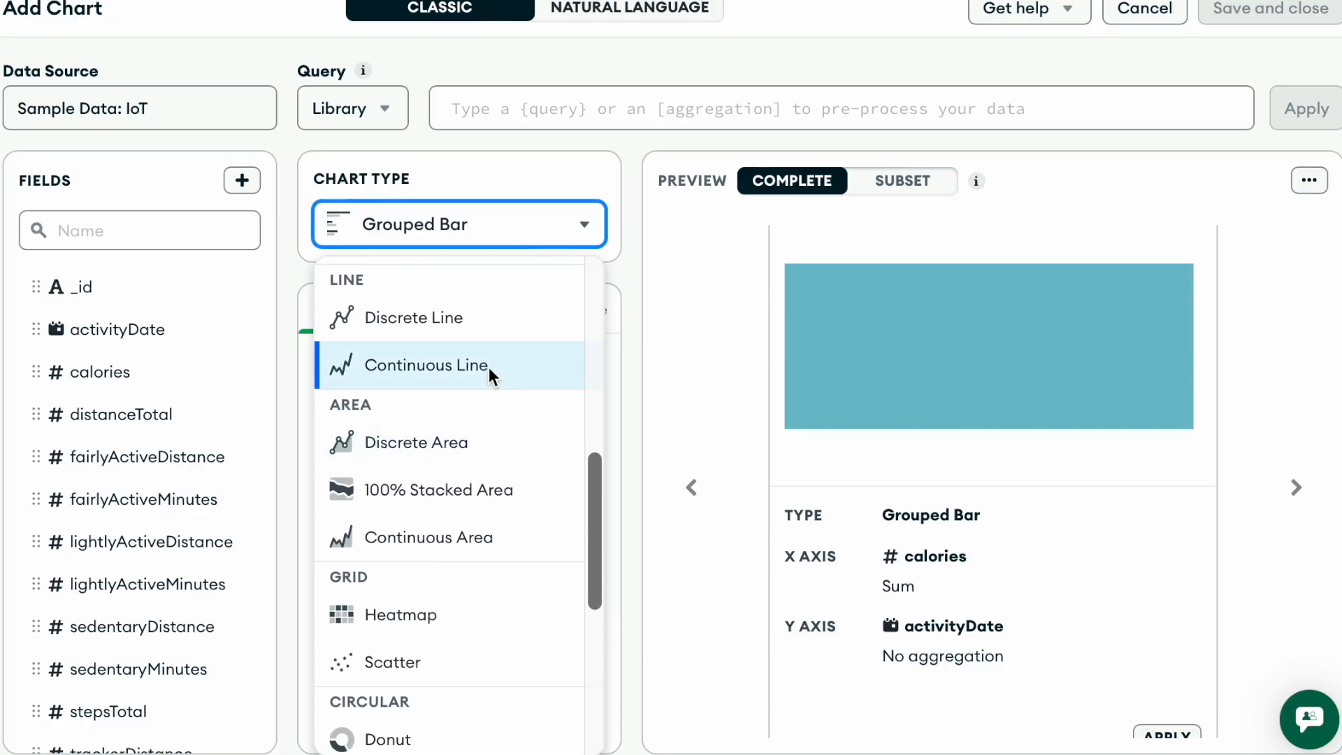
{"action": "left_click", "coordinate": [427, 316]}
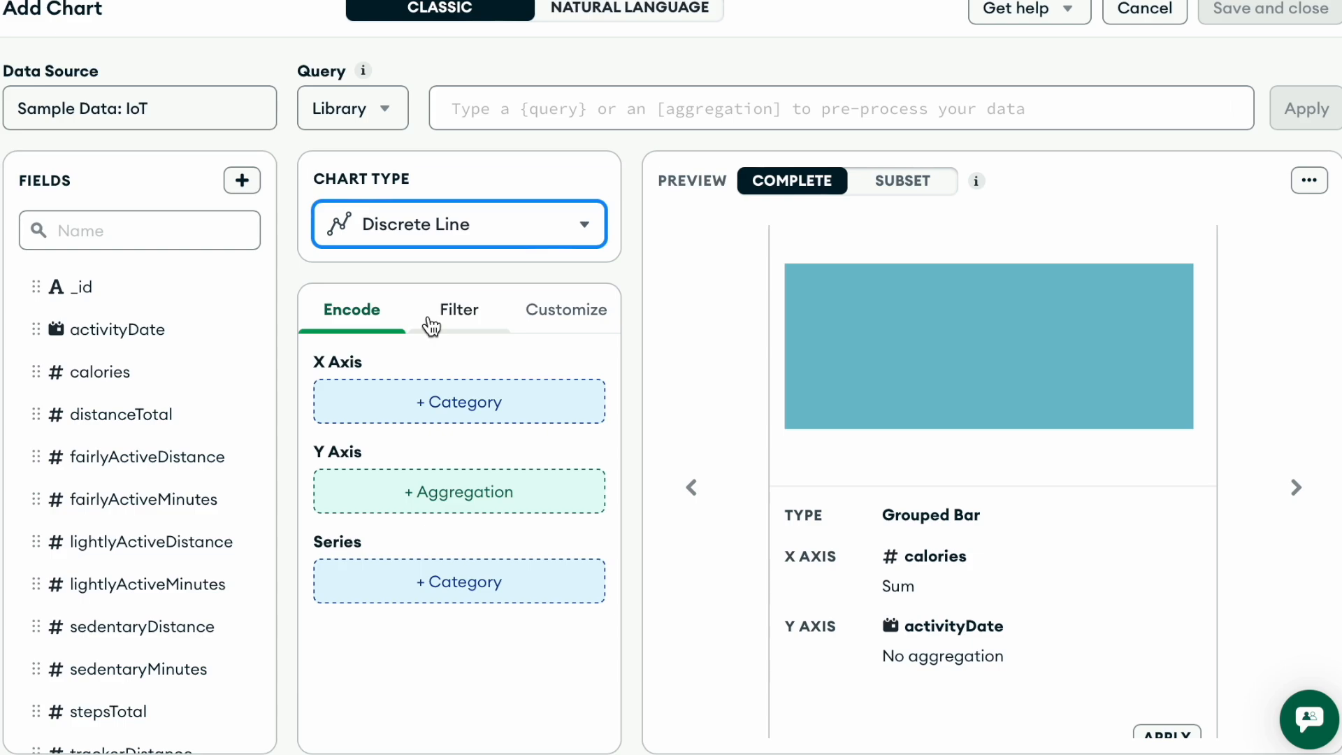
- Assign activityDate to the X axis, binned by Date of the Month with Periodic enabled
{"action": "left_click_drag", "start_coordinate": [105, 329], "coordinate": [428, 393]}
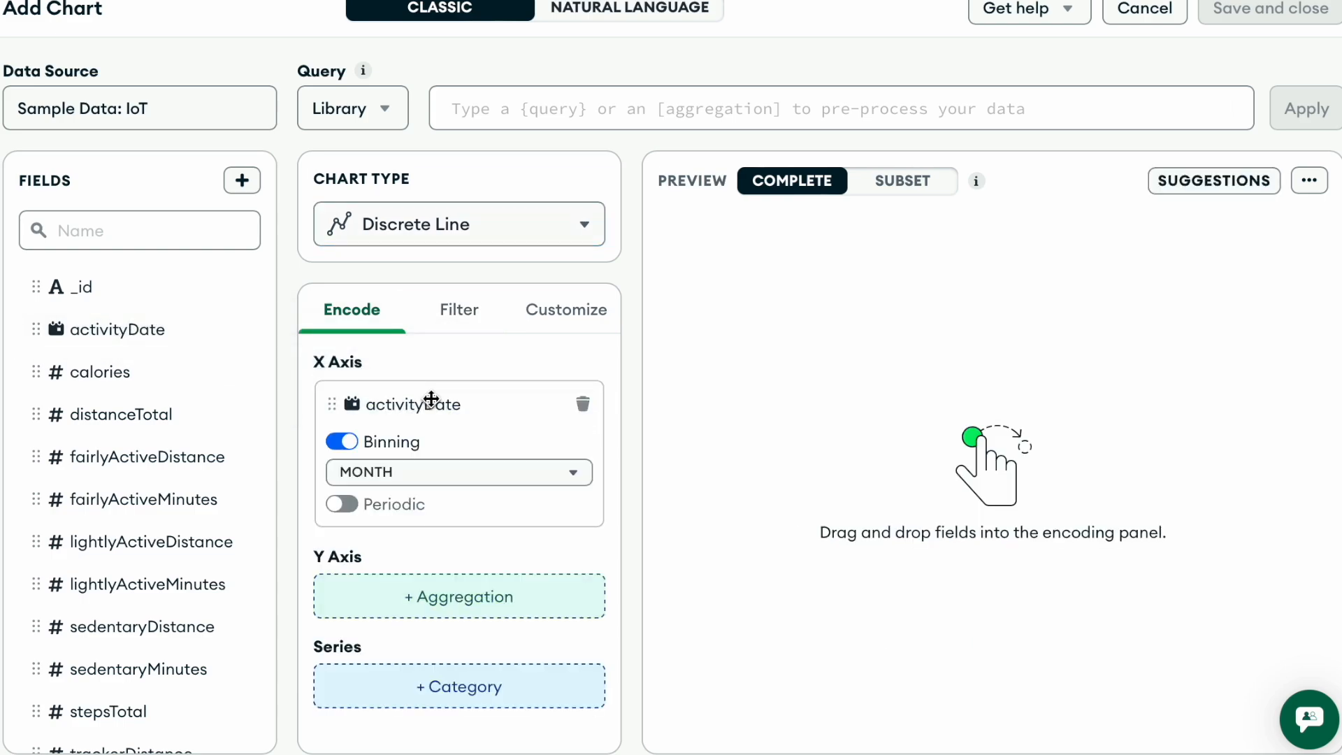
{"action": "left_click", "coordinate": [447, 464]}
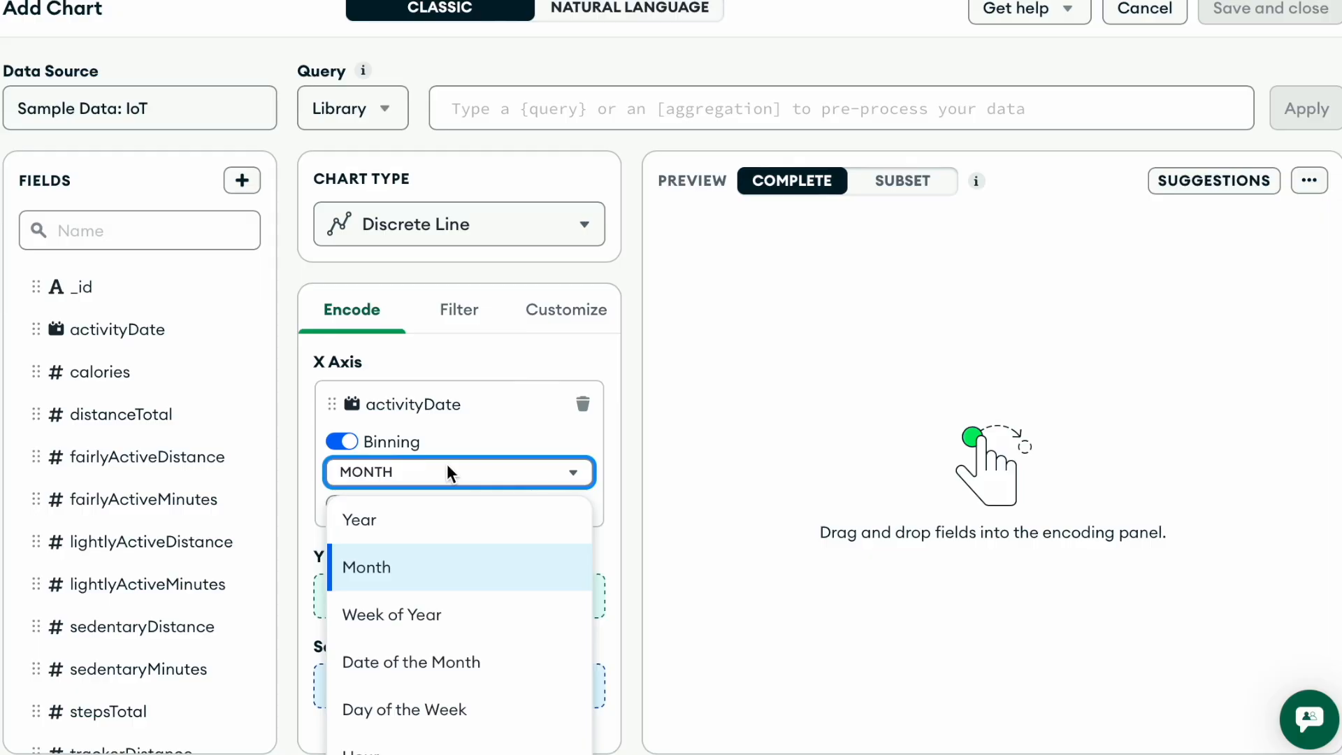
{"action": "left_click", "coordinate": [441, 661]}
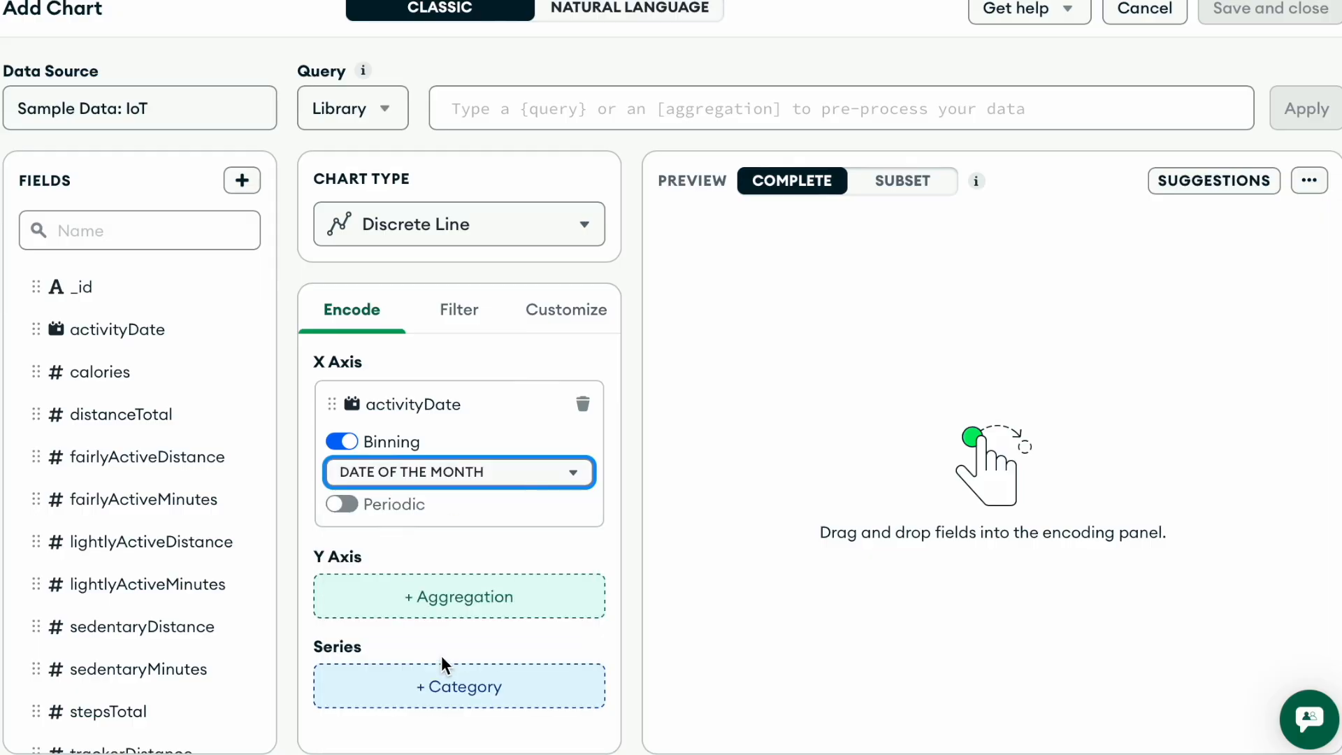
{"action": "left_click", "coordinate": [343, 506]}
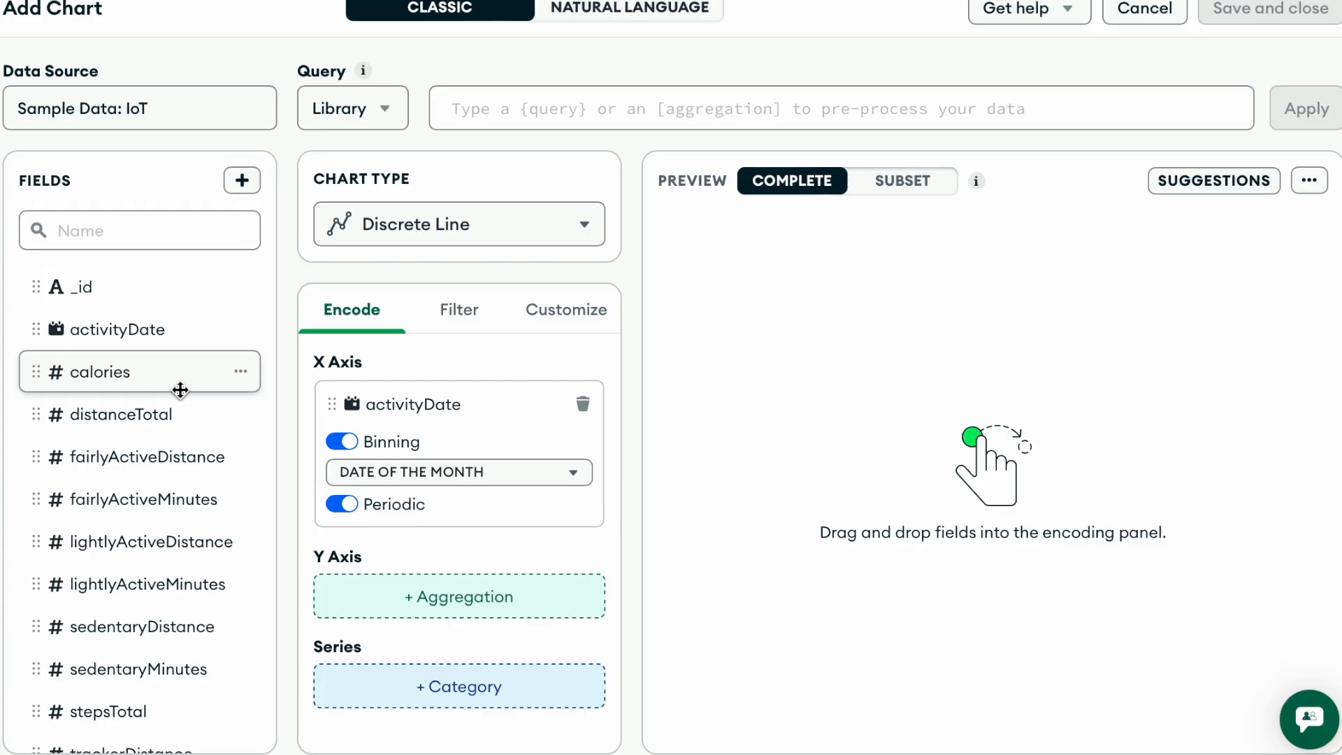
- Assign stepsTotal to the Y axis as an aggregation and userID to the Series channel
{"action": "scroll", "coordinate": [180, 390], "scroll_direction": "down", "scroll_amount": 1}
{"action": "left_click_drag", "start_coordinate": [115, 639], "coordinate": [427, 597]}
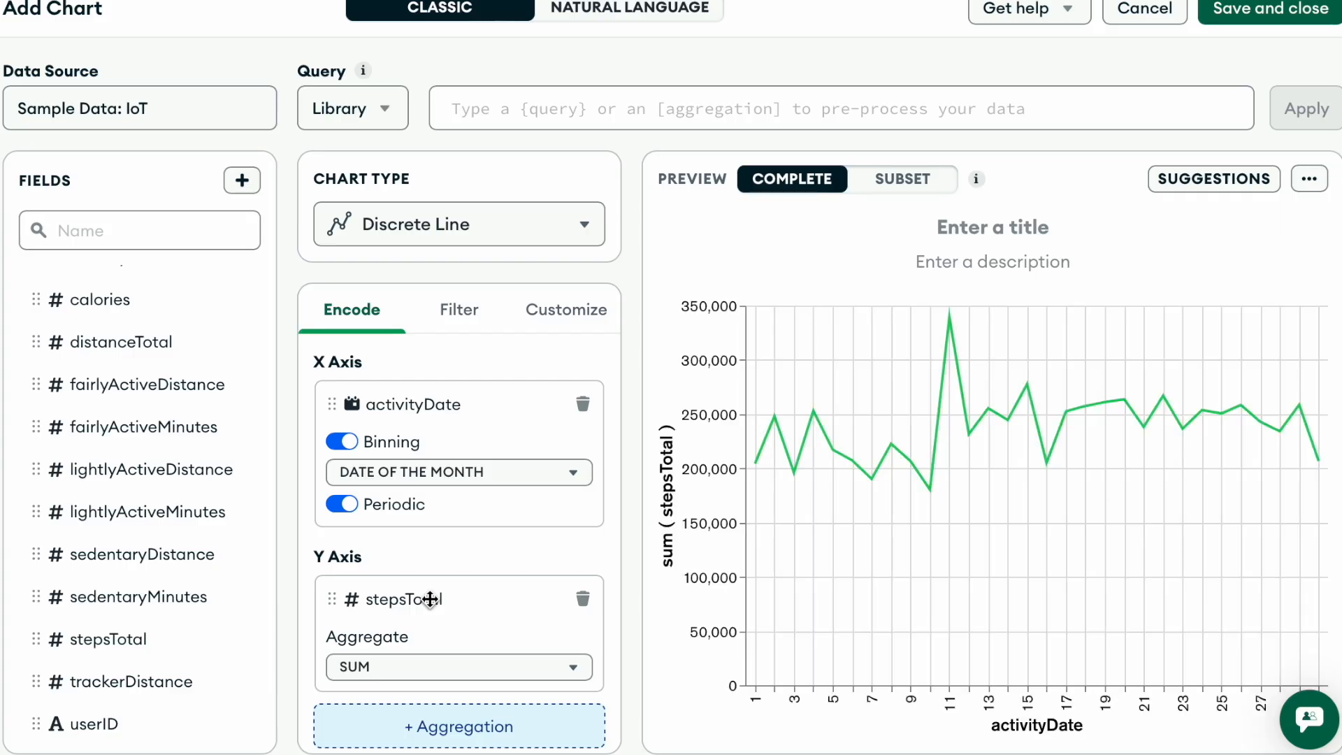
{"action": "scroll", "coordinate": [429, 599], "scroll_direction": "down", "scroll_amount": 3}
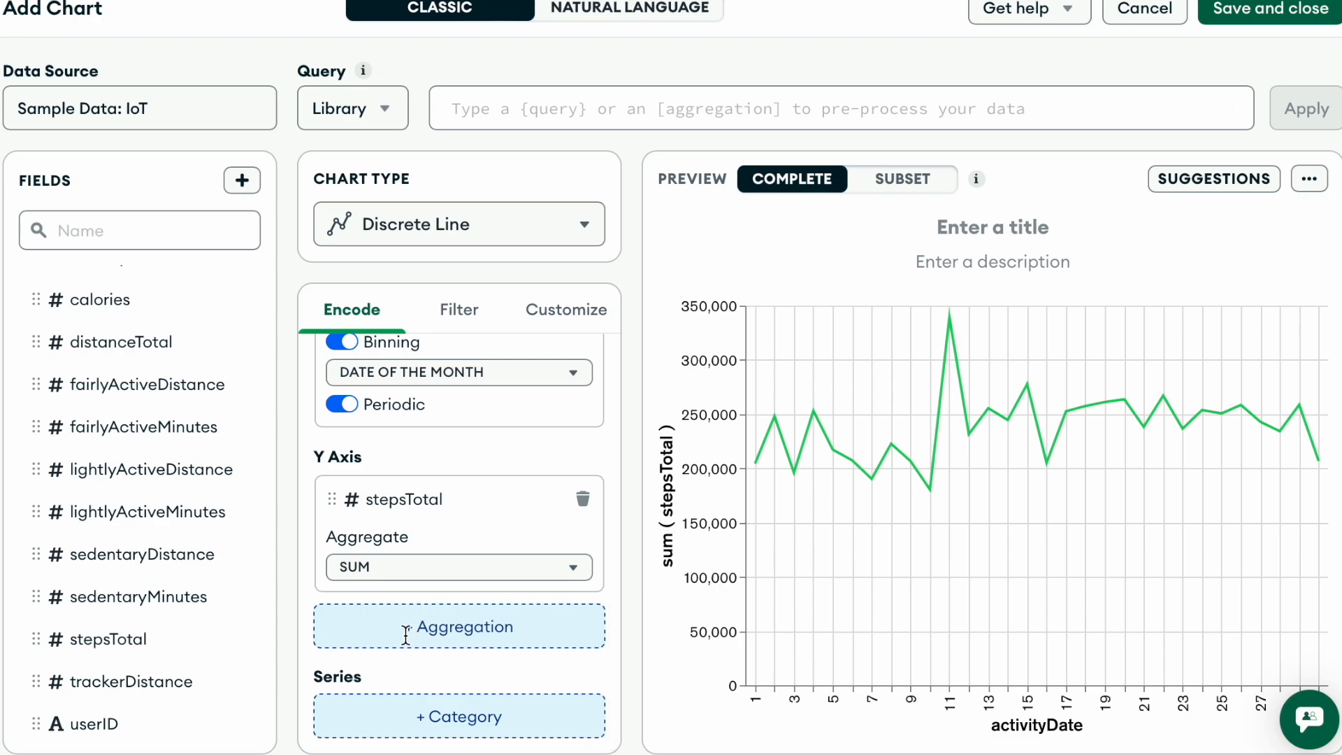
{"action": "scroll", "coordinate": [63, 629], "scroll_direction": "down", "scroll_amount": 3}
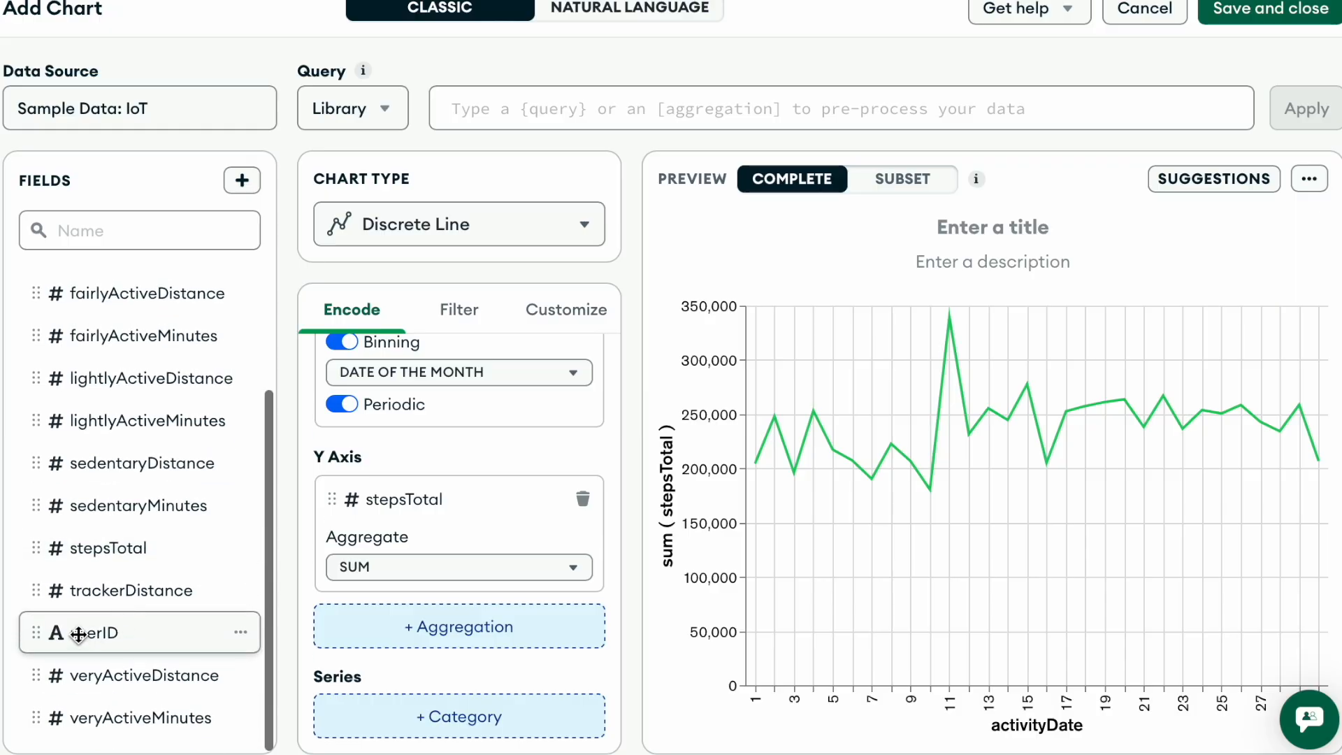
{"action": "left_click_drag", "start_coordinate": [78, 633], "coordinate": [376, 701]}
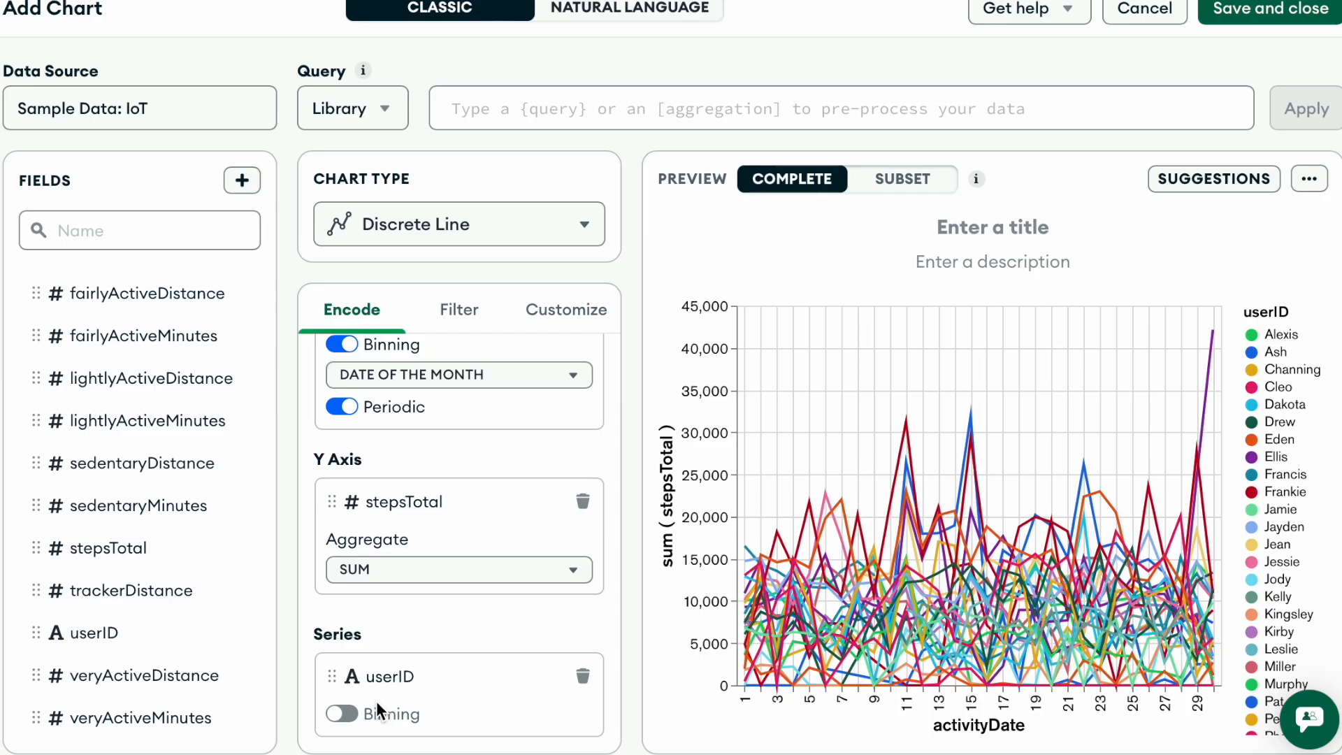
- Title the chart "Steps Over Time"
{"action": "left_click", "coordinate": [1000, 227]}
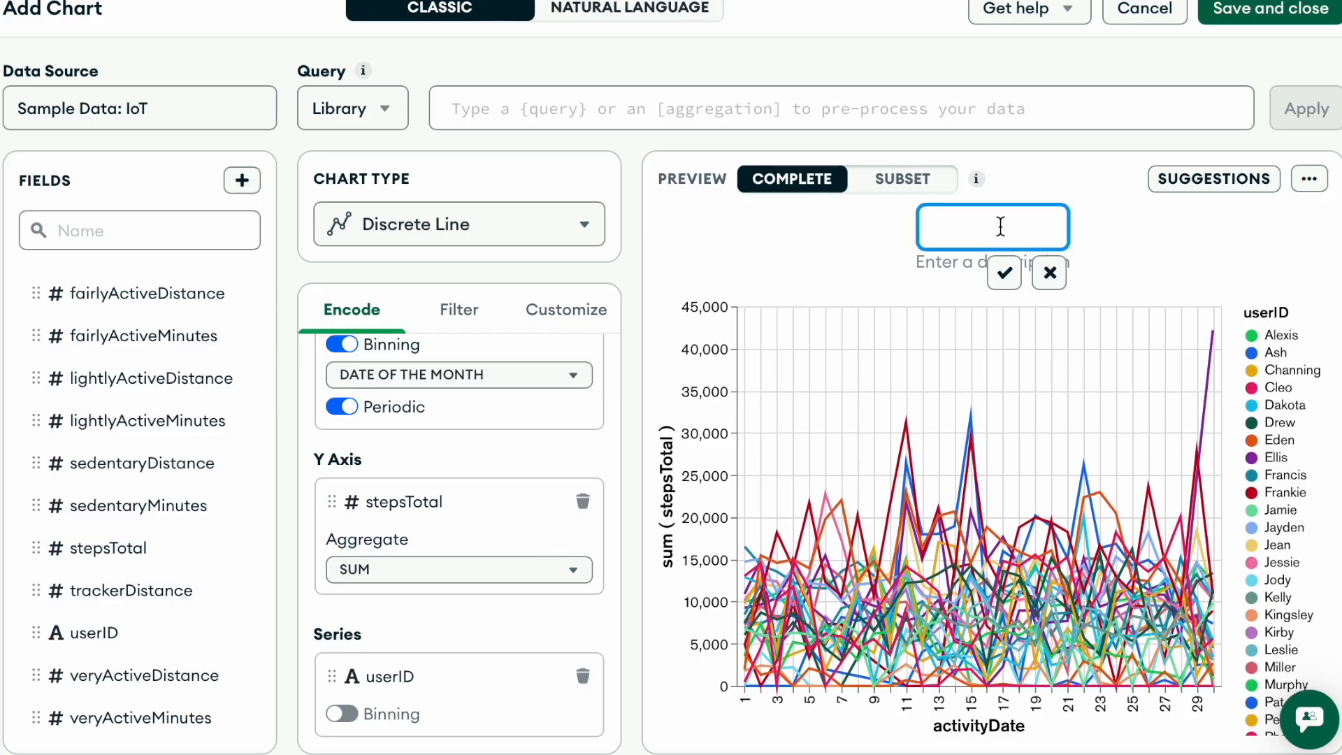
{"action": "type", "text": "Steps Over T"}
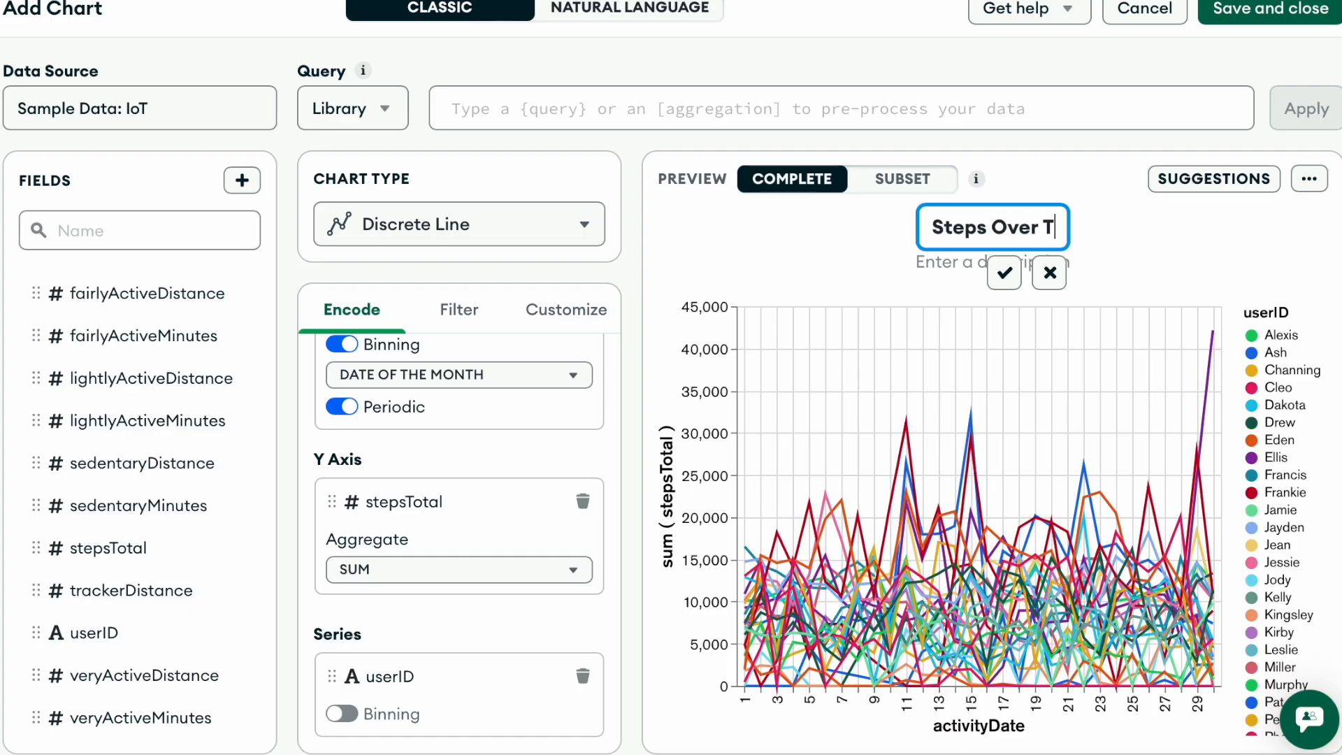
{"action": "type", "text": "ime"}
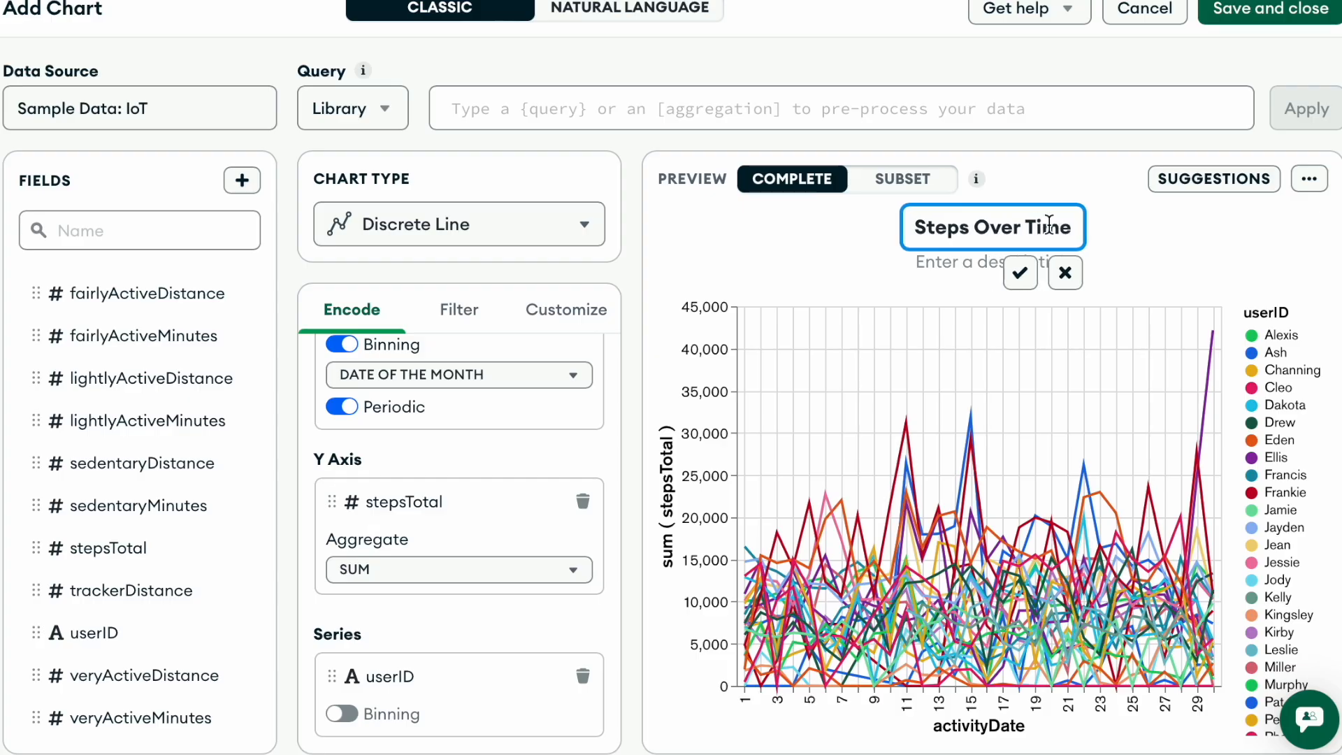
{"action": "key", "text": "Return"}
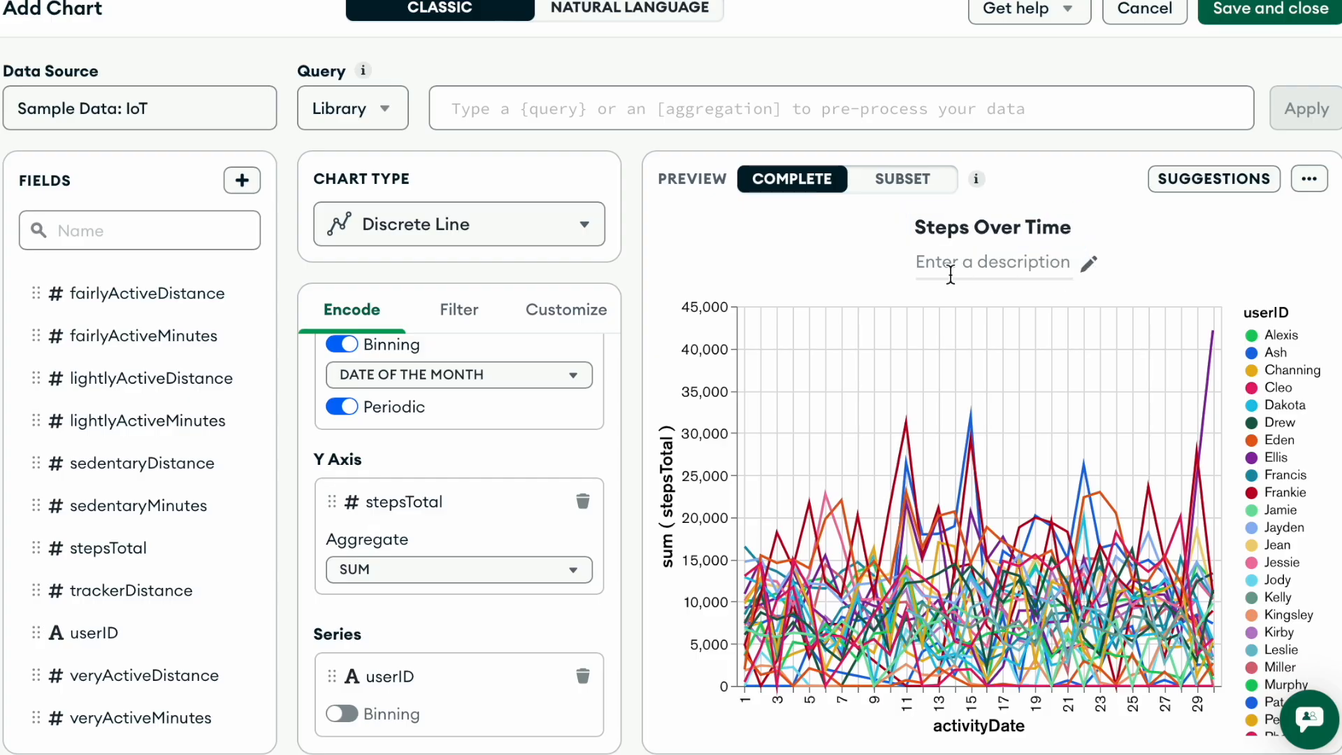
- Add the description "IoT Data" beneath the chart title
{"action": "left_click", "coordinate": [954, 266]}
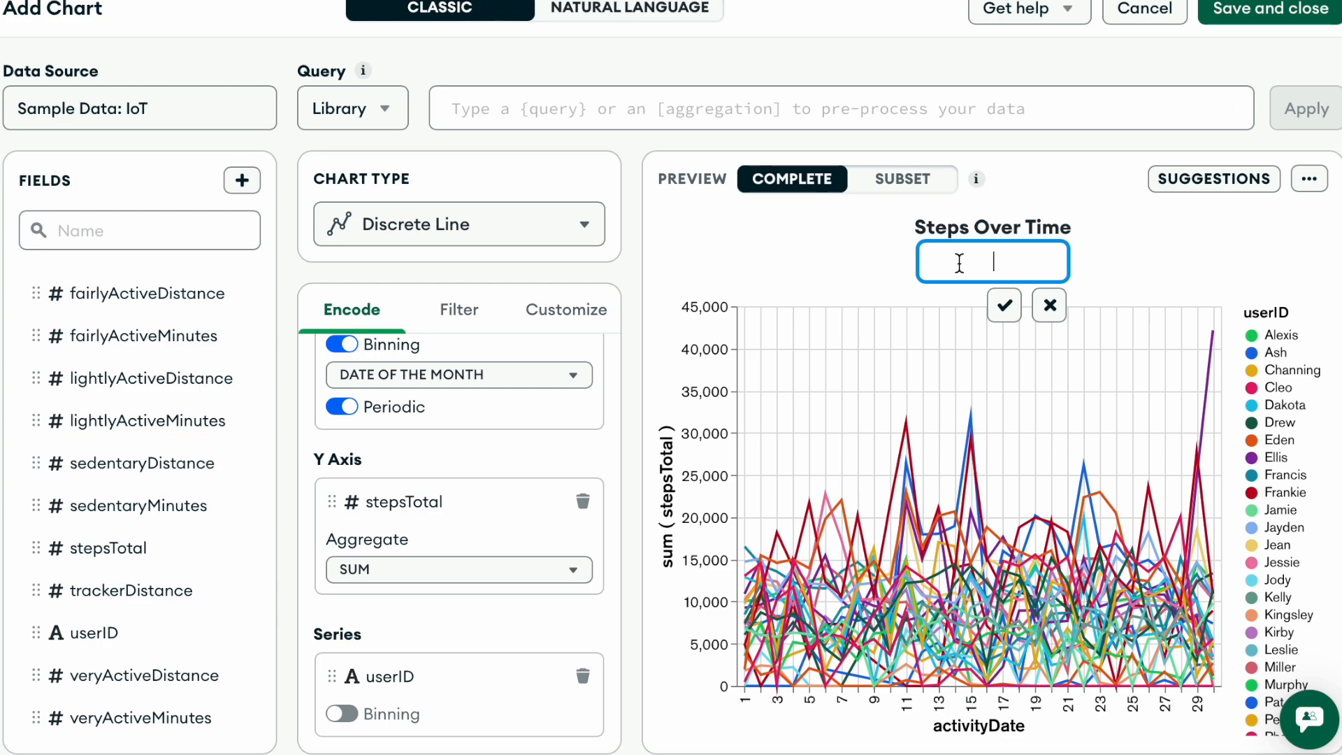
{"action": "type", "text": "IoT Data"}
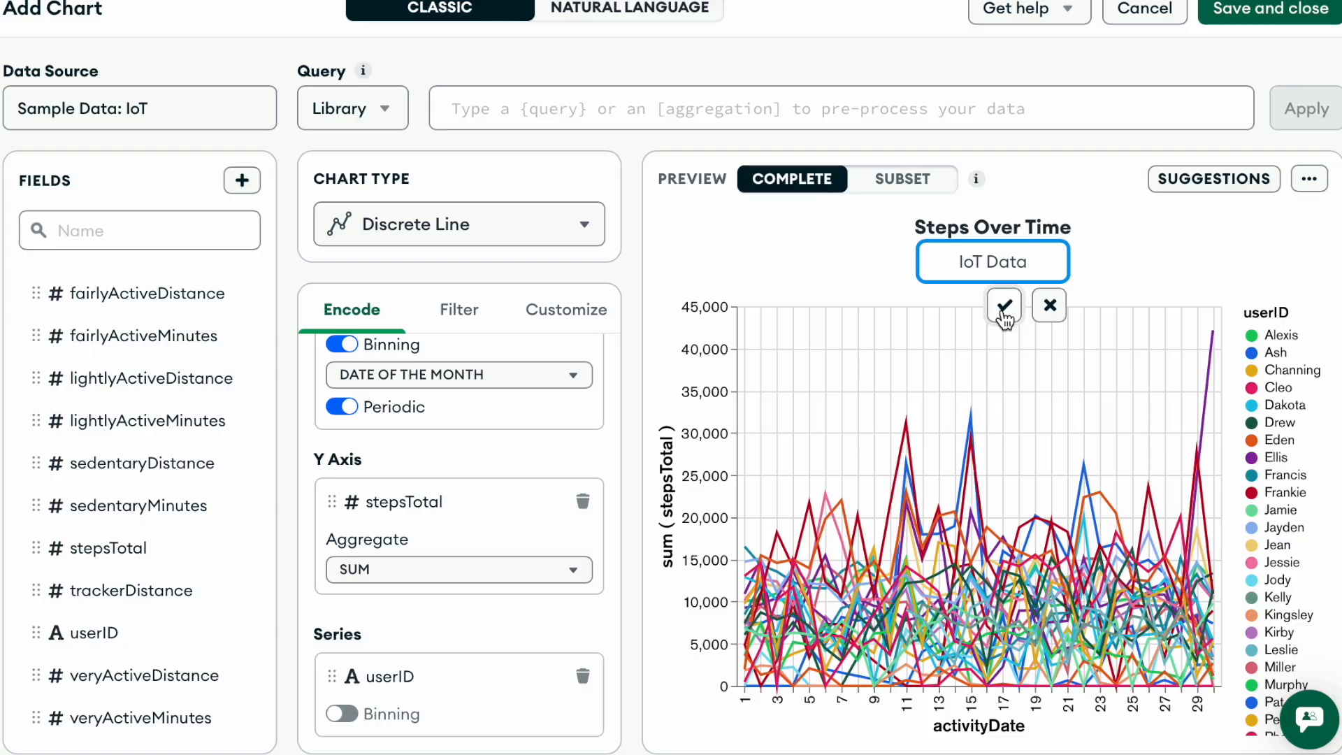
{"action": "left_click", "coordinate": [1004, 318]}
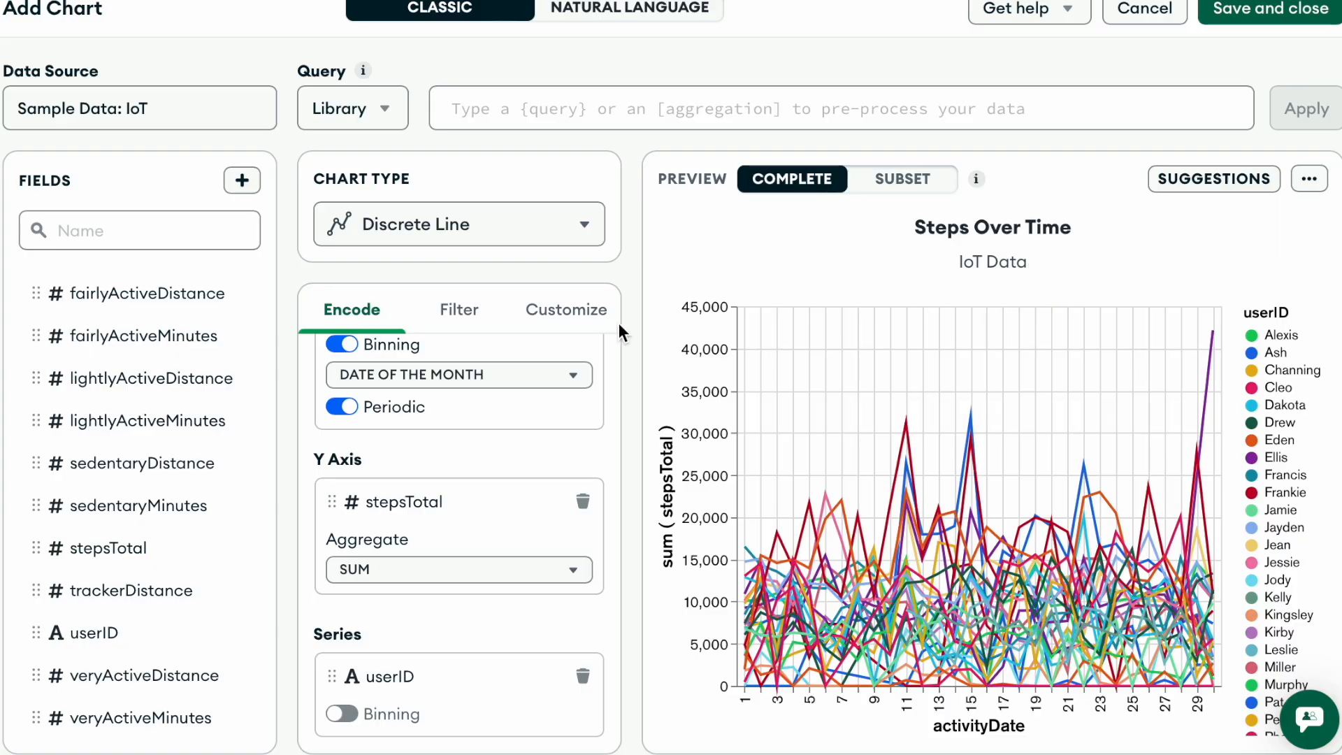
- Turn off Periodic for the activityDate binning and switch the chart preview to the data subset
{"action": "left_click", "coordinate": [344, 408]}
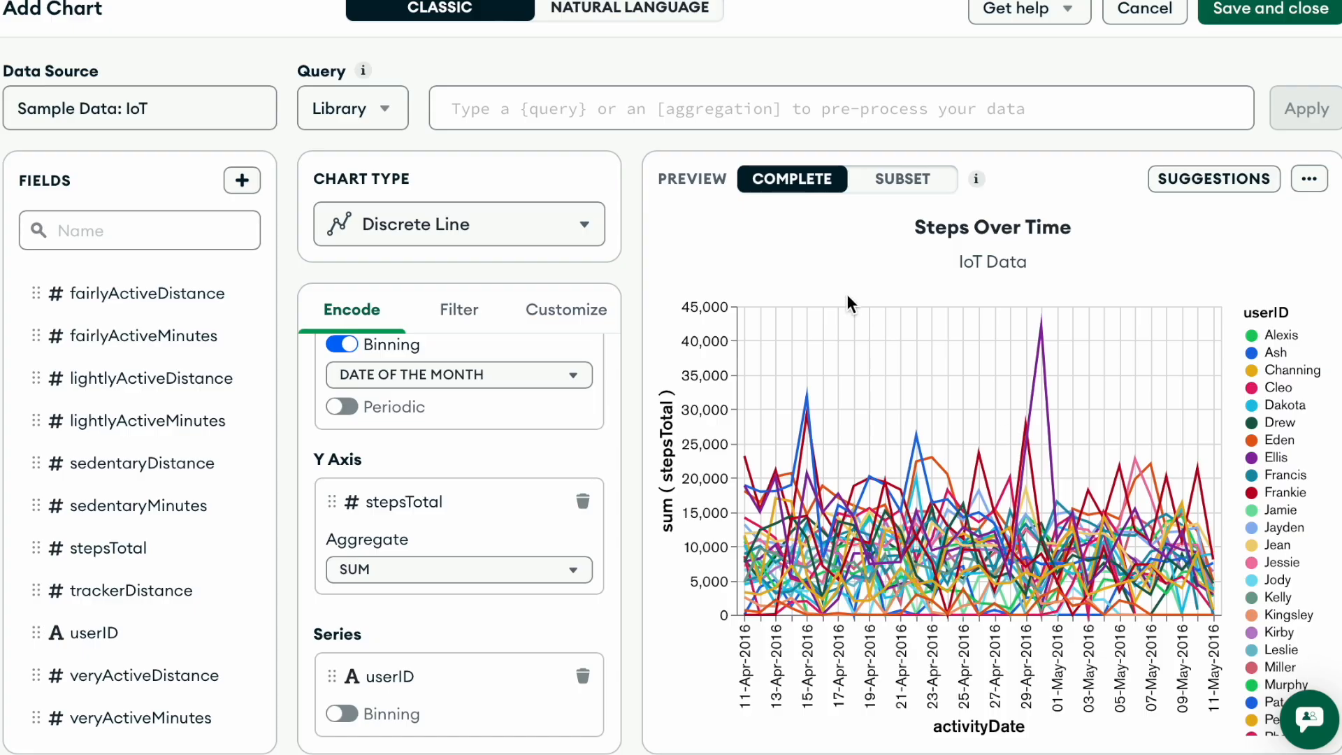
{"action": "left_click", "coordinate": [895, 183]}
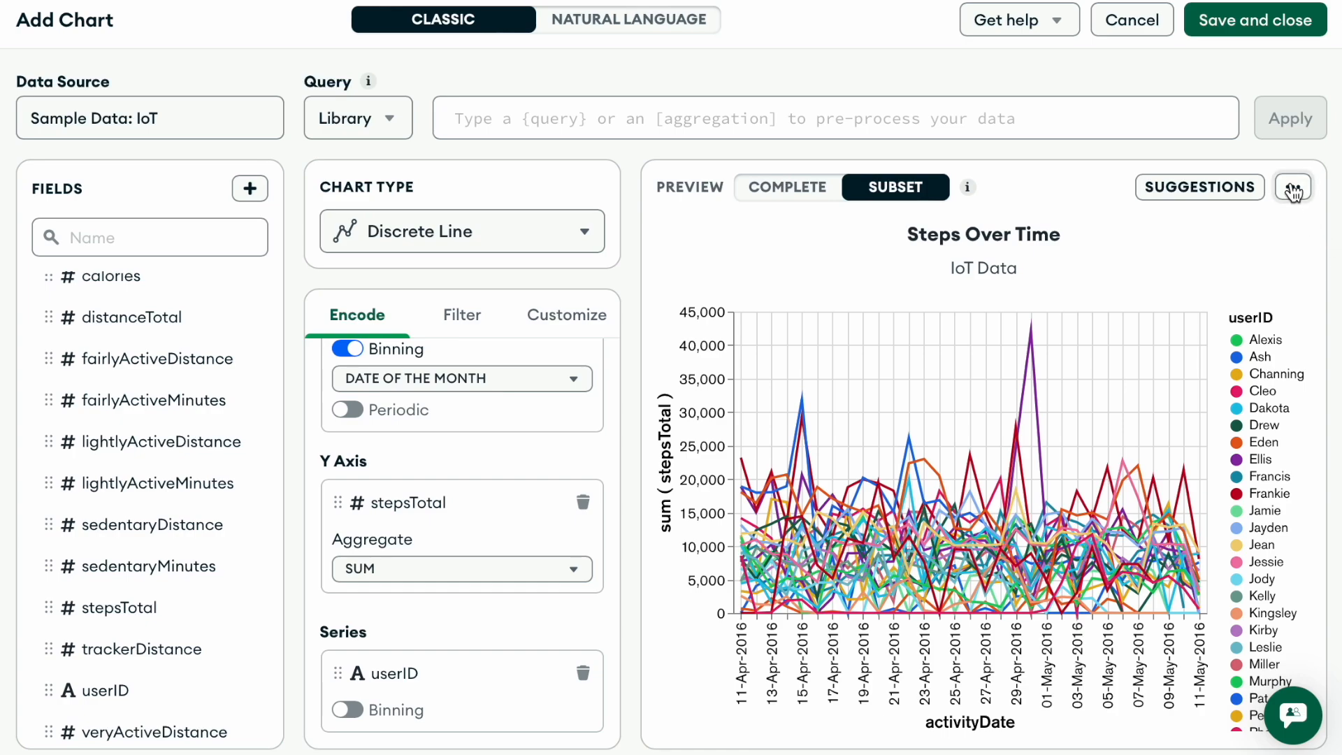
- View the sample documents used to create the chart and close them
{"action": "left_click", "coordinate": [1294, 191]}
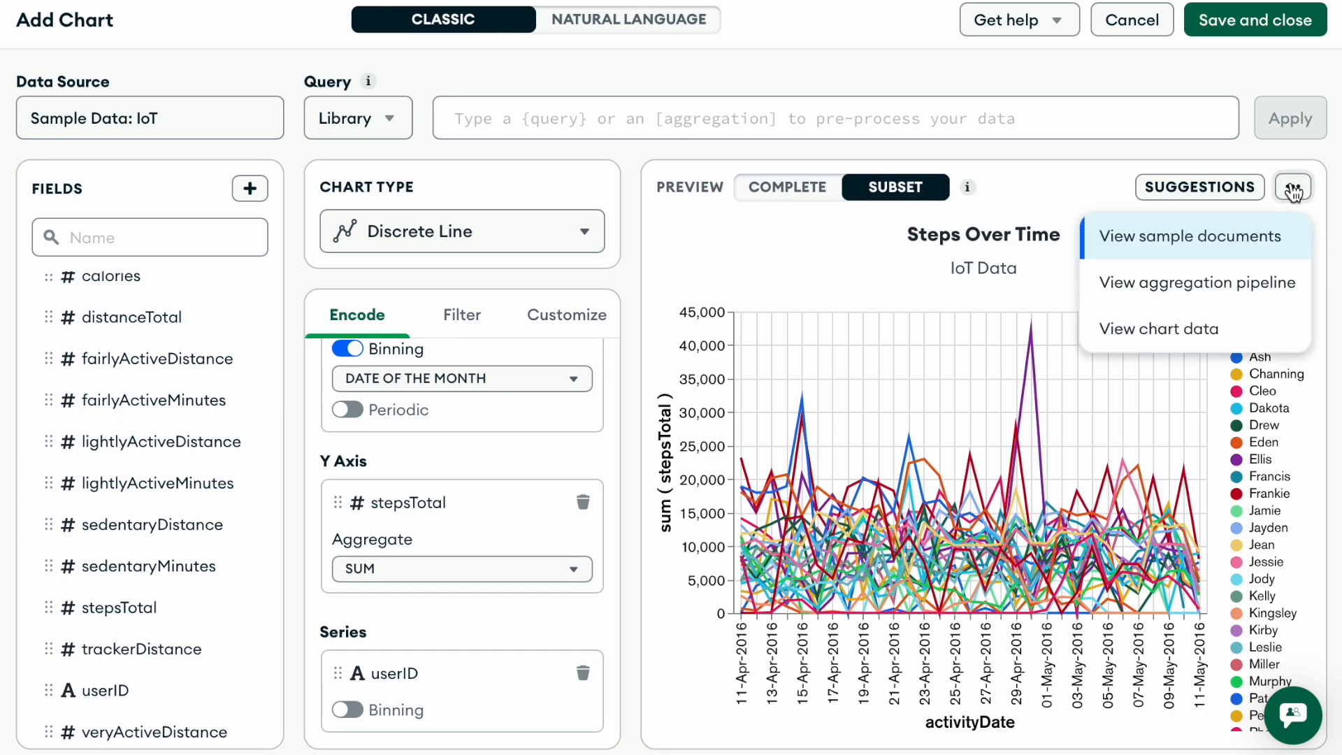
{"action": "left_click", "coordinate": [1173, 257]}
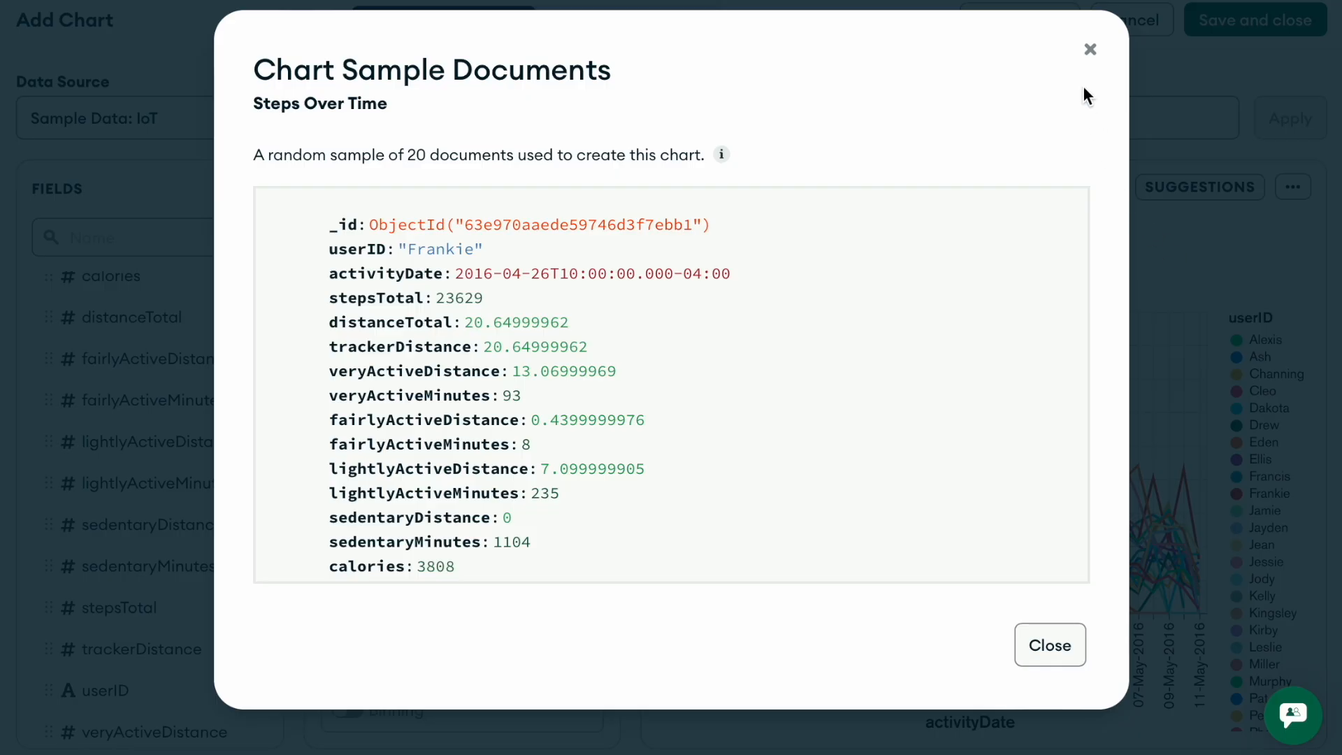
{"action": "left_click", "coordinate": [1084, 51]}
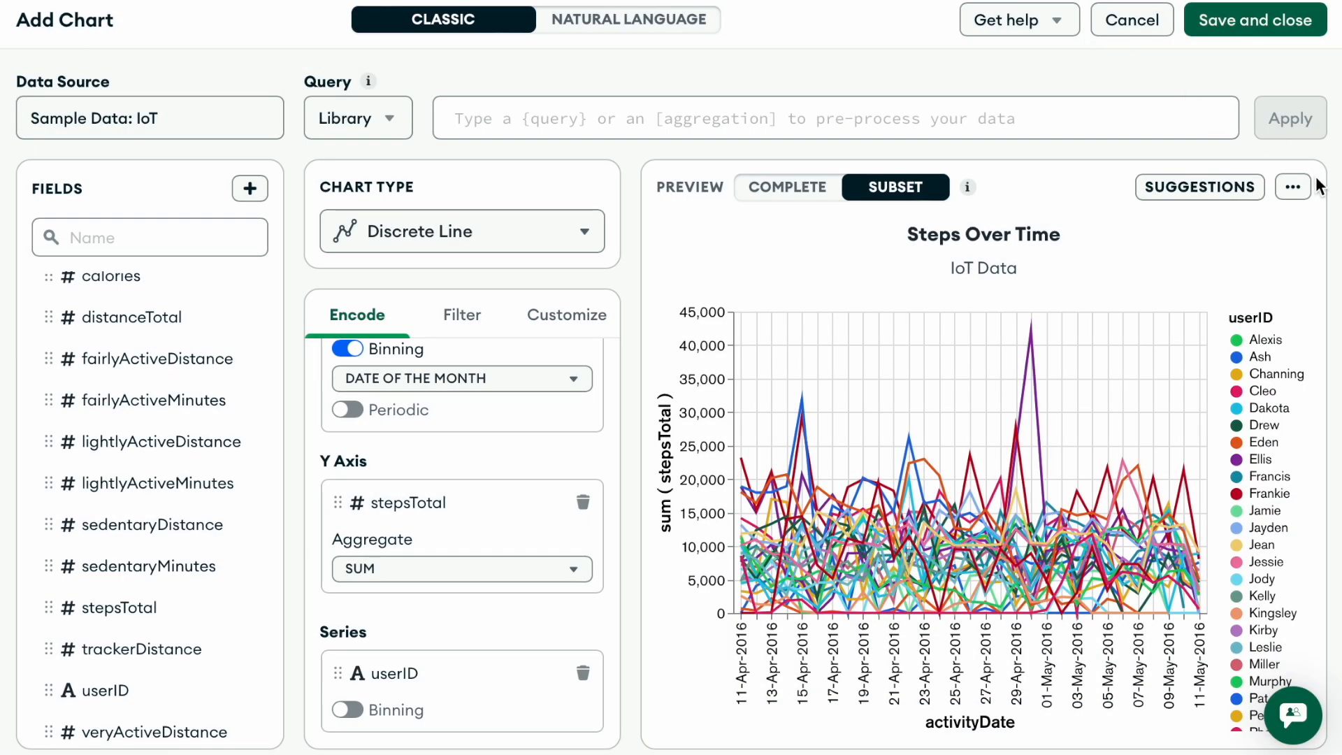
- View the chart's aggregation pipeline and close it
{"action": "left_click", "coordinate": [1298, 189]}
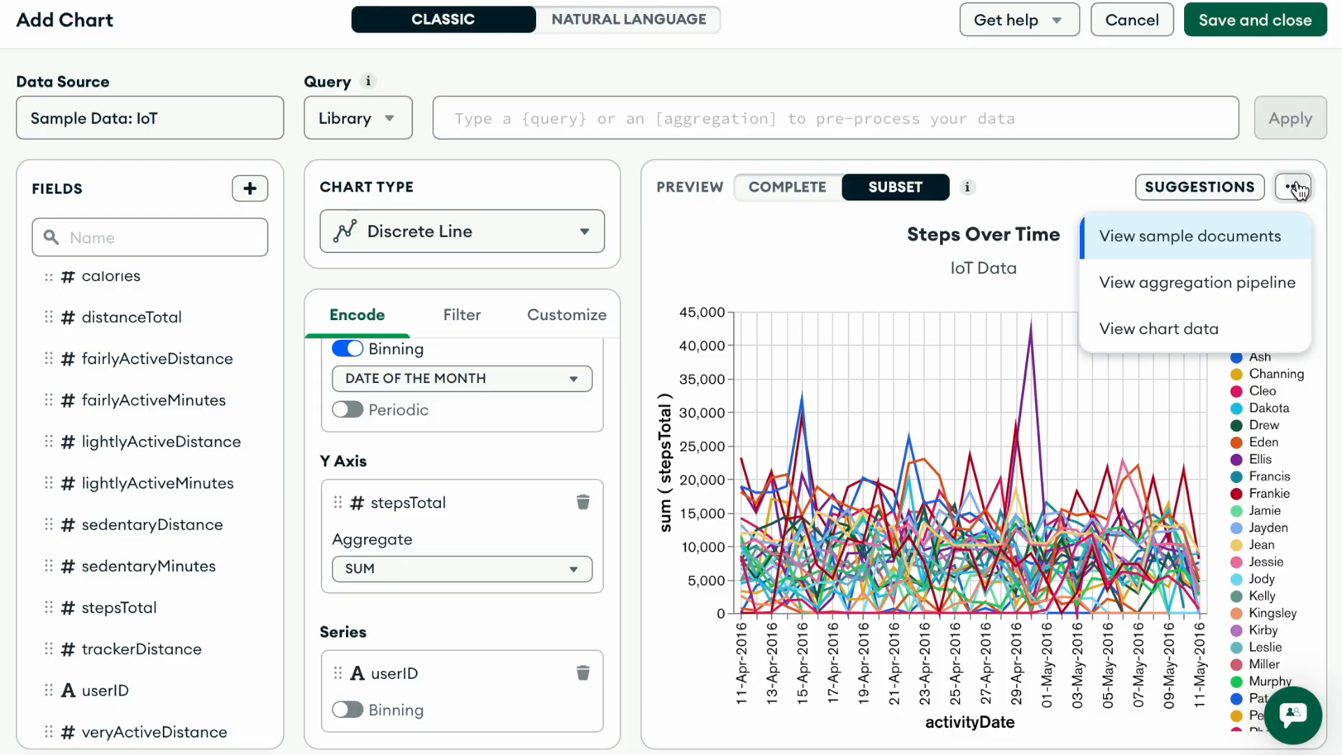
{"action": "left_click", "coordinate": [1231, 292]}
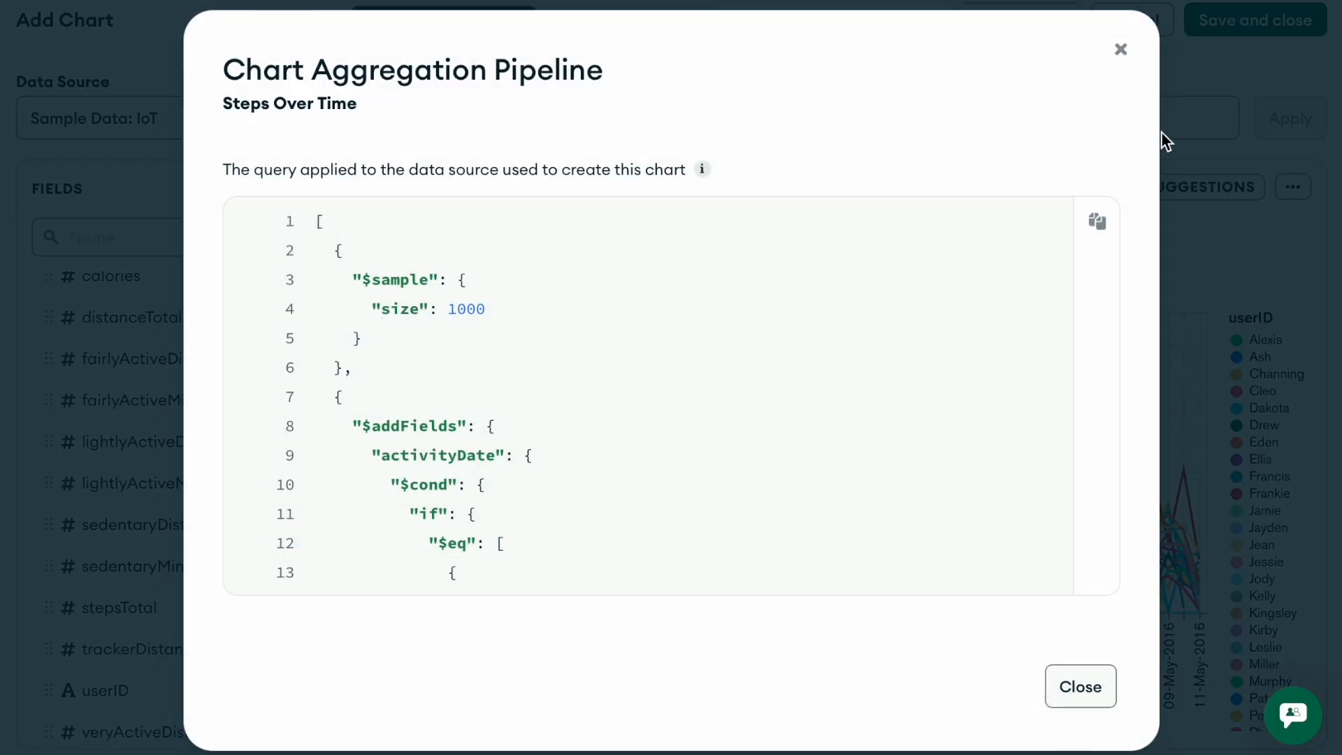
{"action": "left_click", "coordinate": [1120, 50]}
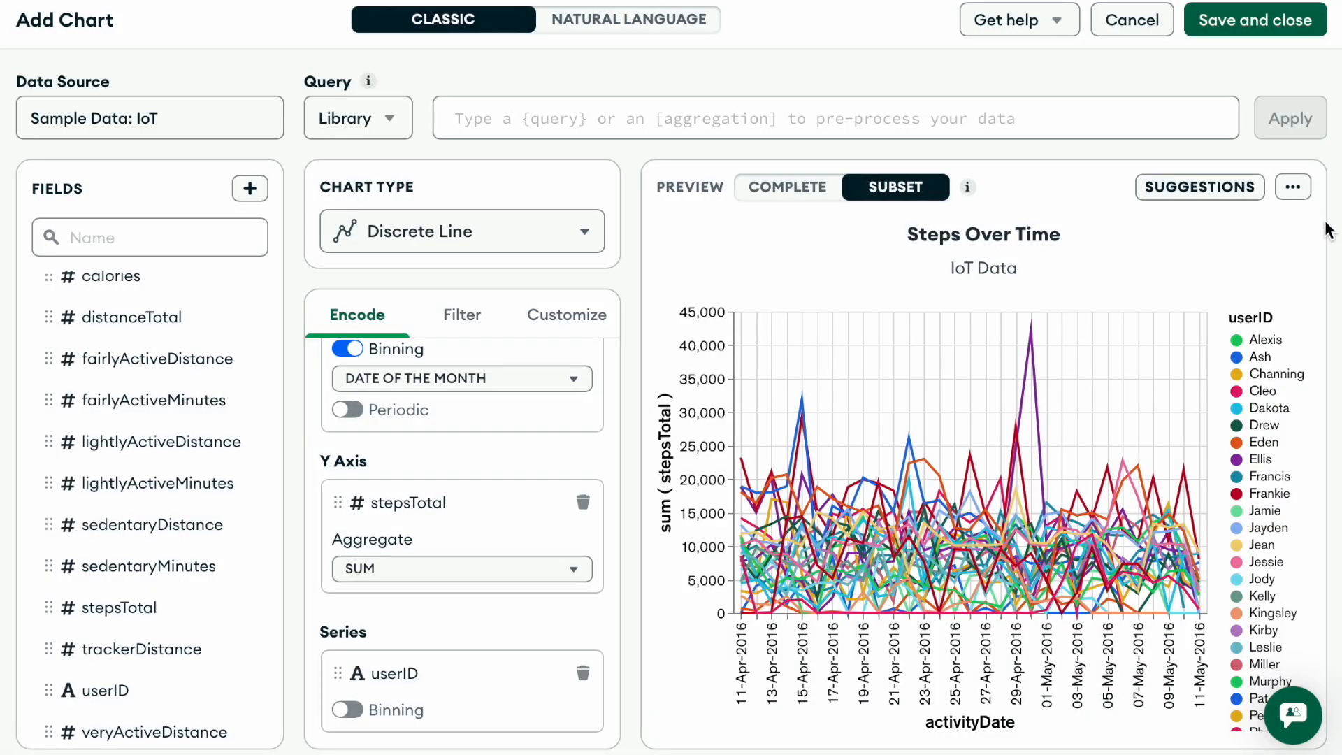
- View the chart data used to render the Steps Over Time chart and close it
{"action": "left_click", "coordinate": [1294, 188]}
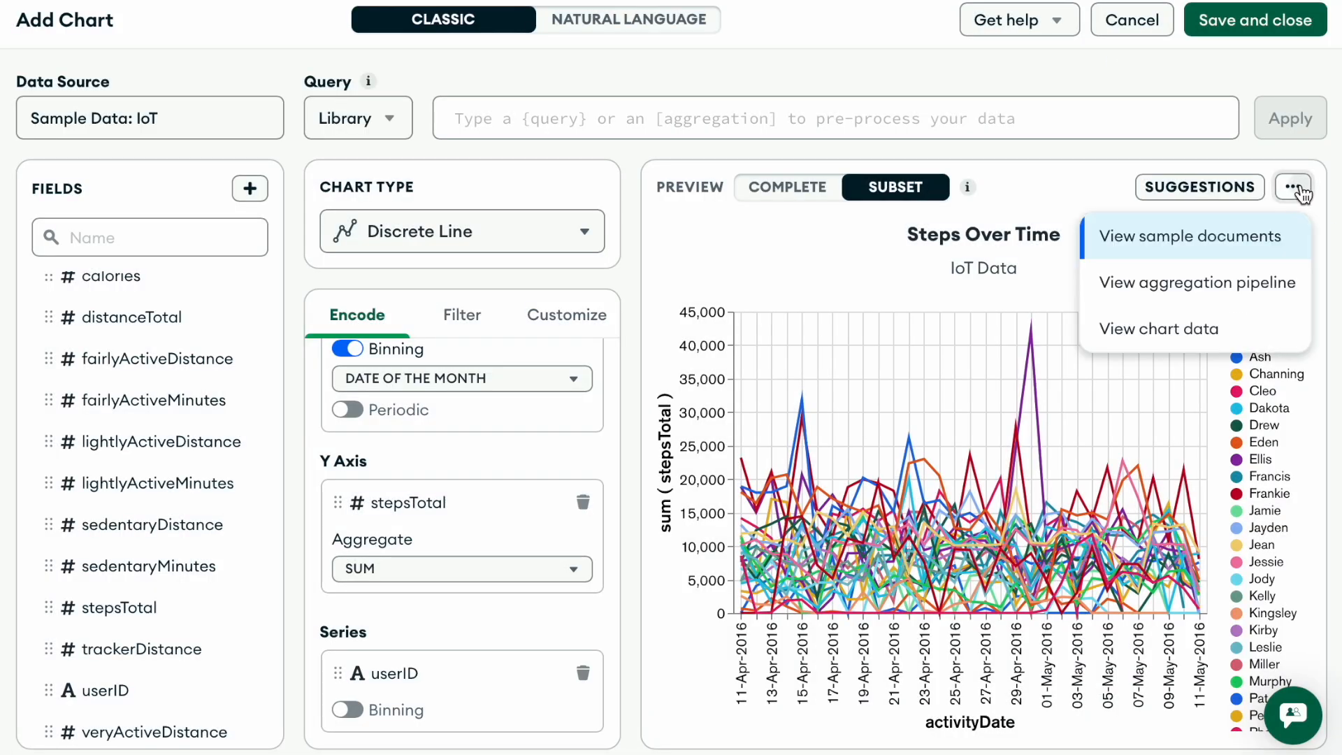
{"action": "left_click", "coordinate": [1187, 329]}
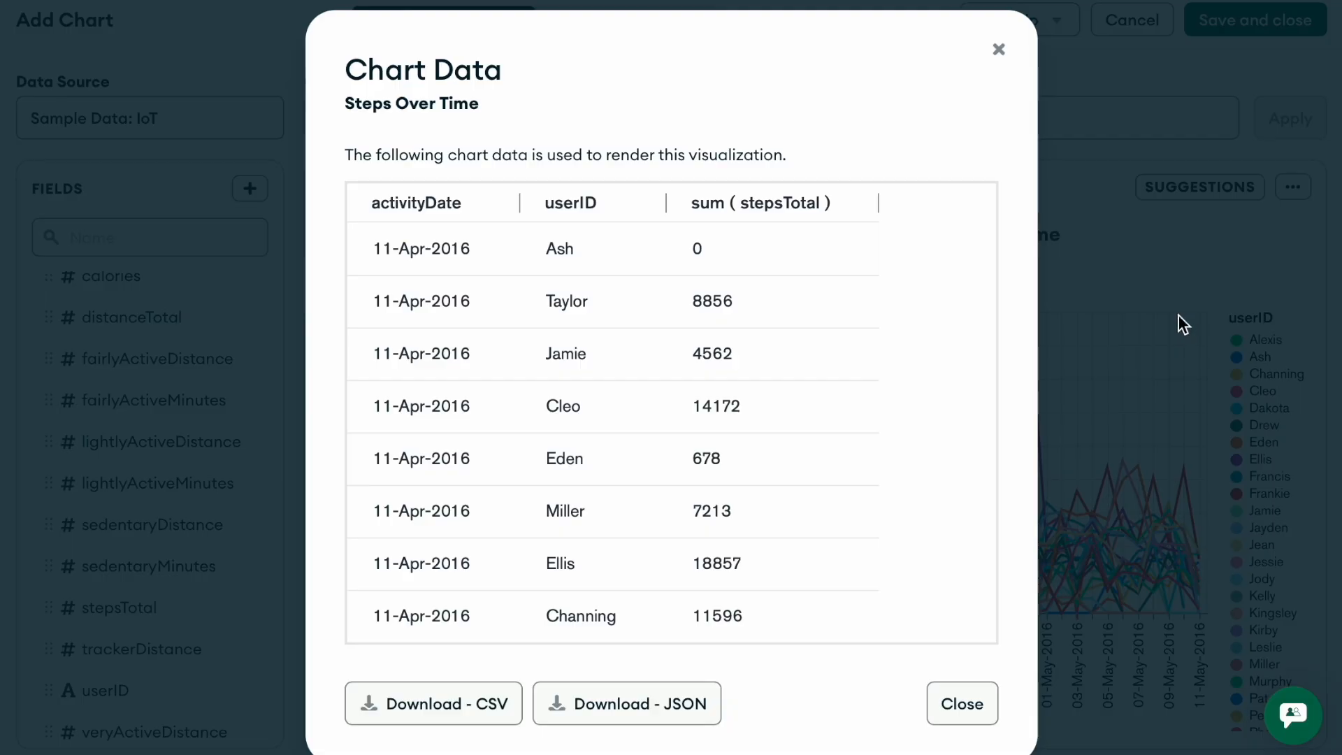
{"action": "left_click", "coordinate": [998, 51]}
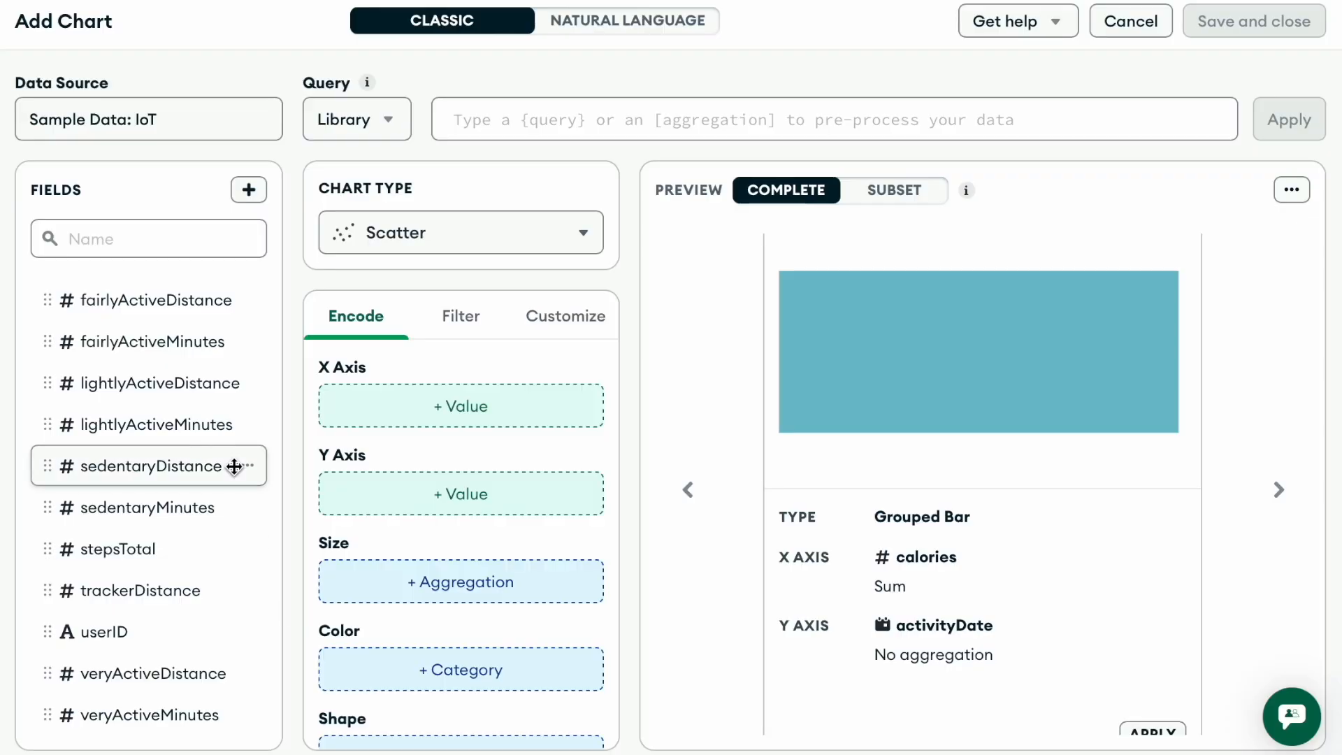
- Encode the scatter chart with stepsTotal on the X axis, calories on the Y axis, veryActiveMinutes as size and userID as color
{"action": "scroll", "coordinate": [233, 464], "scroll_direction": "up", "scroll_amount": 3}
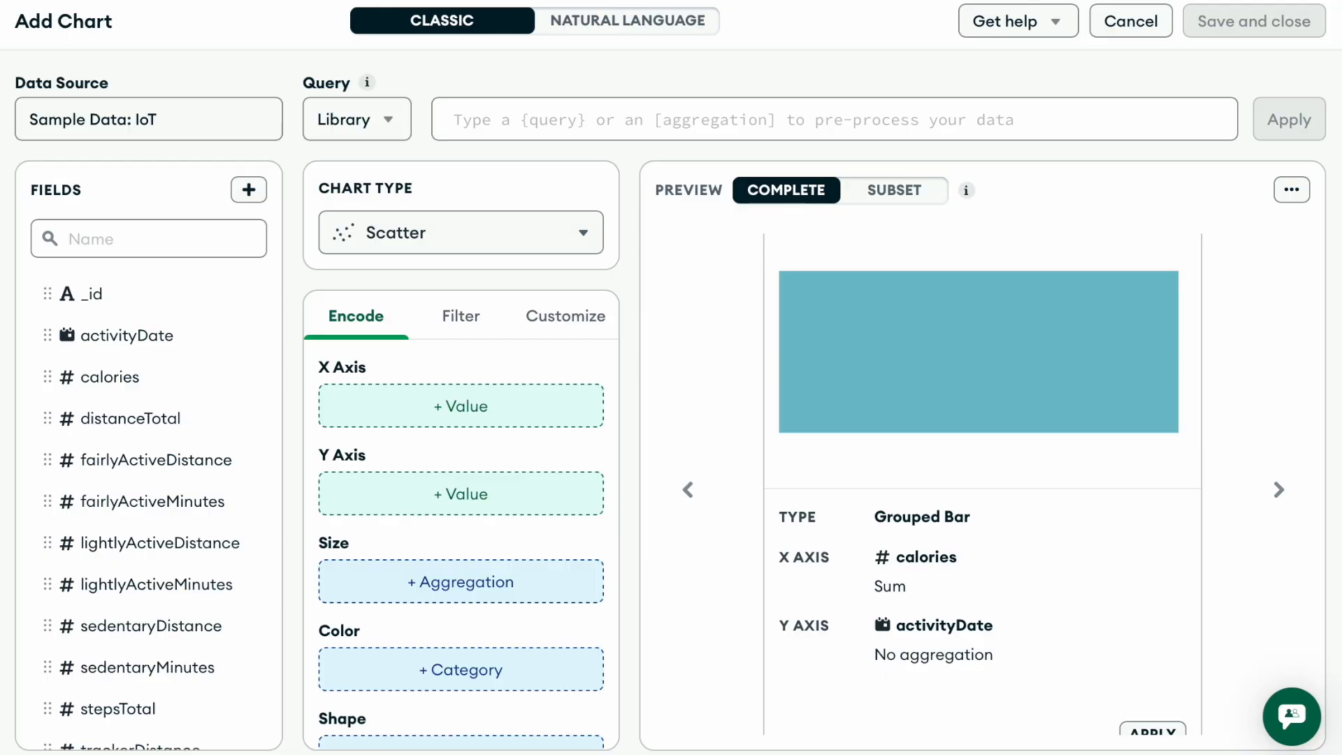
{"action": "left_click_drag", "start_coordinate": [105, 707], "coordinate": [412, 400]}
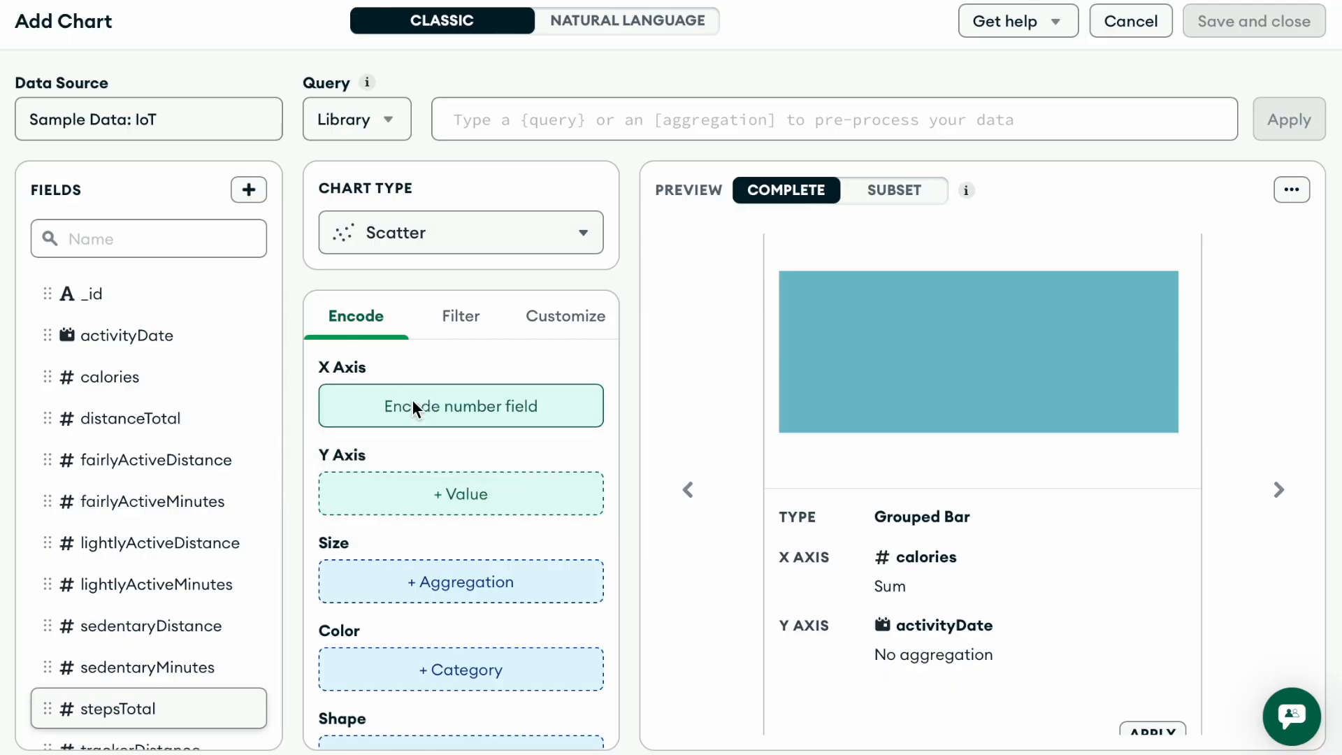
{"action": "left_click_drag", "start_coordinate": [138, 381], "coordinate": [441, 476]}
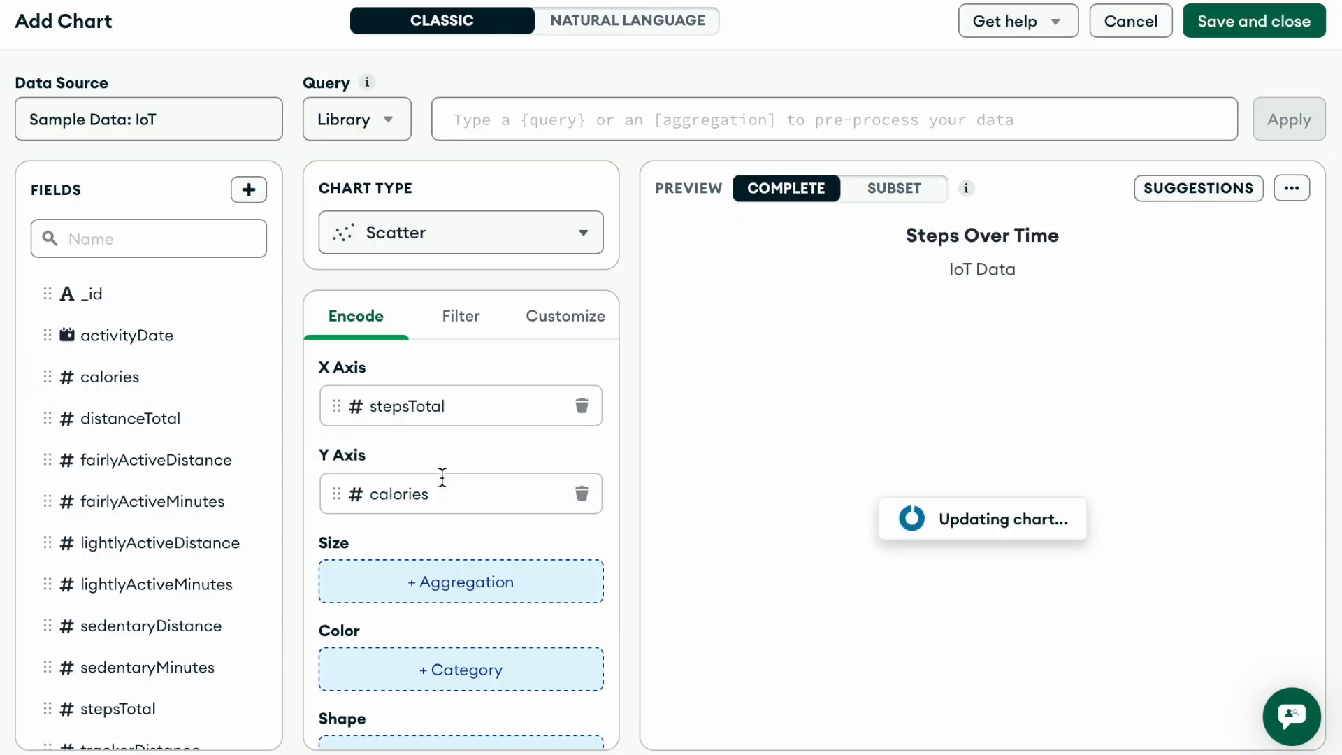
{"action": "scroll", "coordinate": [156, 632], "scroll_direction": "down", "scroll_amount": 3}
{"action": "left_click_drag", "start_coordinate": [254, 727], "coordinate": [428, 582]}
{"action": "left_click_drag", "start_coordinate": [111, 632], "coordinate": [443, 725]}
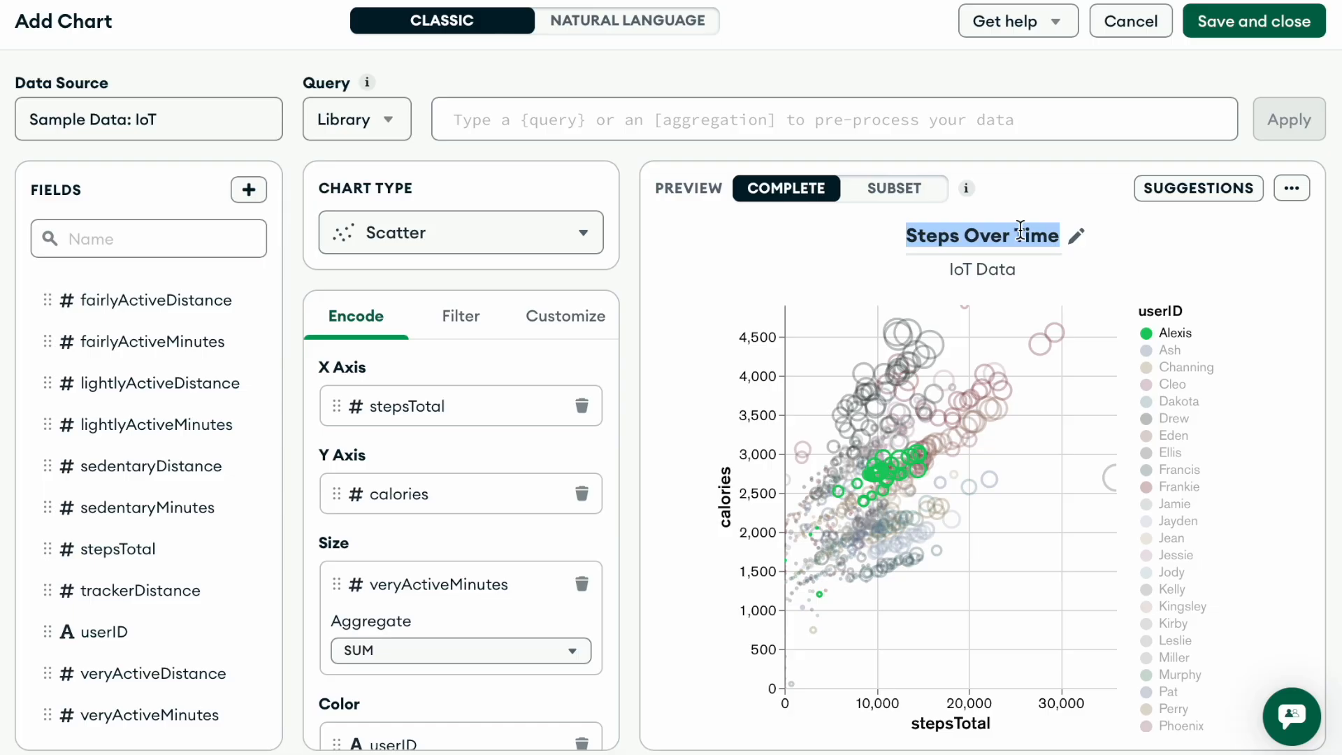
- Change the scatter chart's title to "Steps vs Calories"
{"action": "left_click", "coordinate": [1041, 234]}
{"action": "key", "text": "BackSpace"}
{"action": "key", "text": "BackSpace"}
{"action": "key", "text": "BackSpace"}
{"action": "key", "text": "BackSpace"}
{"action": "key", "text": "BackSpace"}
{"action": "key", "text": "BackSpace"}
{"action": "key", "text": "BackSpace"}
{"action": "key", "text": "BackSpace"}
{"action": "key", "text": "BackSpace"}
{"action": "key", "text": "BackSpace"}
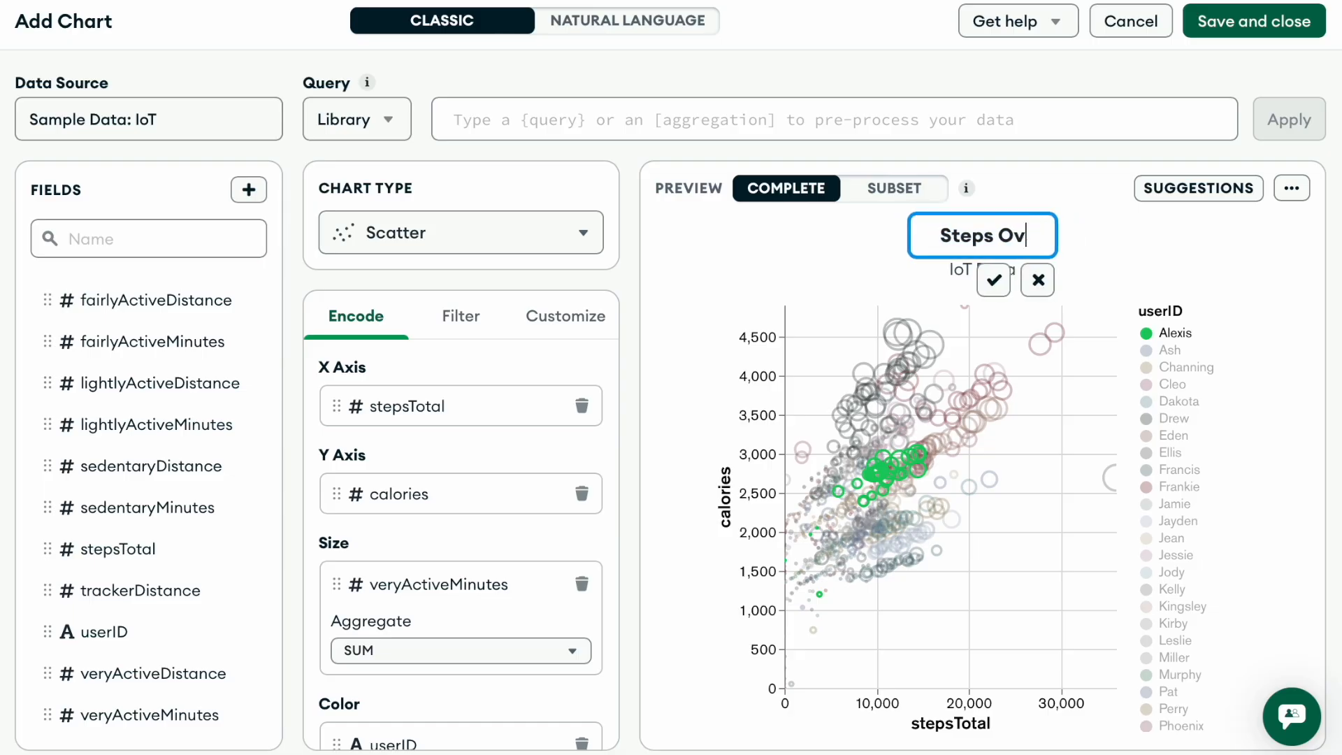
{"action": "key", "text": "BackSpace"}
{"action": "key", "text": "BackSpace"}
{"action": "key", "text": "BackSpace"}
{"action": "key", "text": "BackSpace"}
{"action": "key", "text": "BackSpace"}
{"action": "type", "text": "St"}
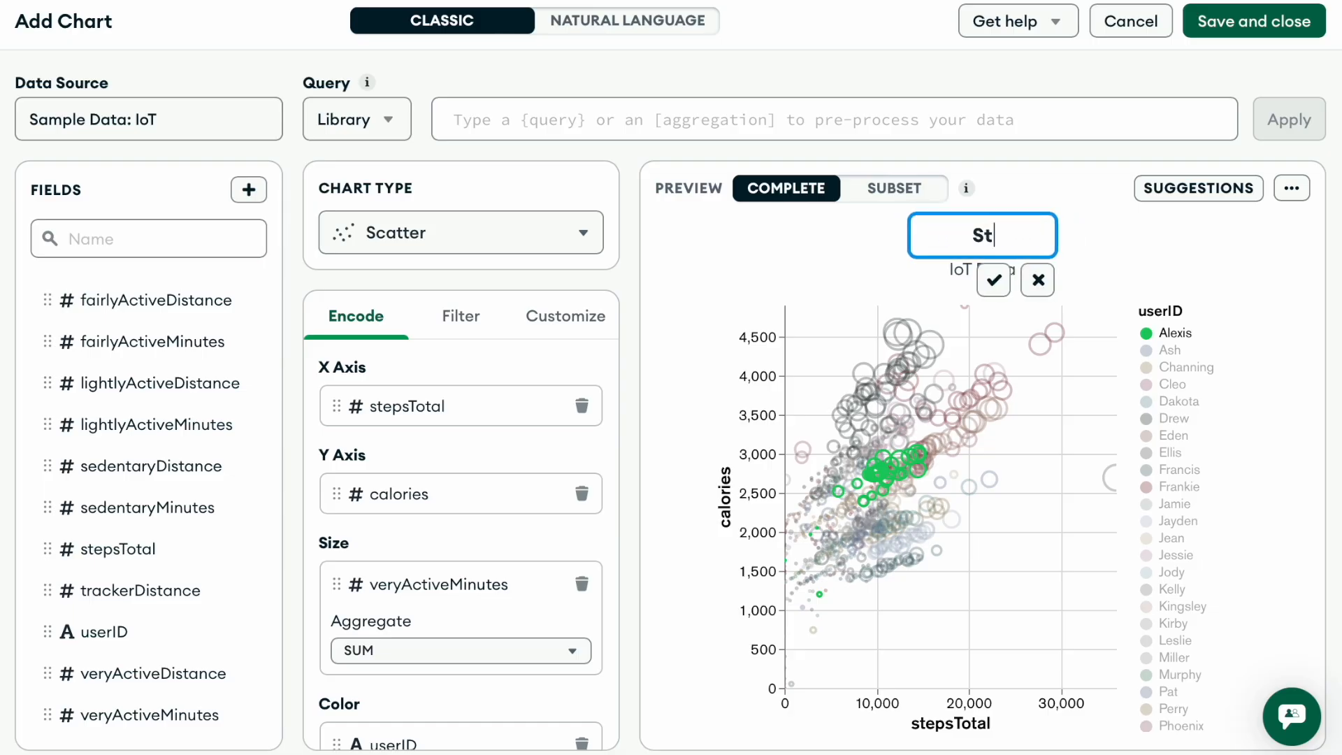
{"action": "type", "text": "eps vs Calories"}
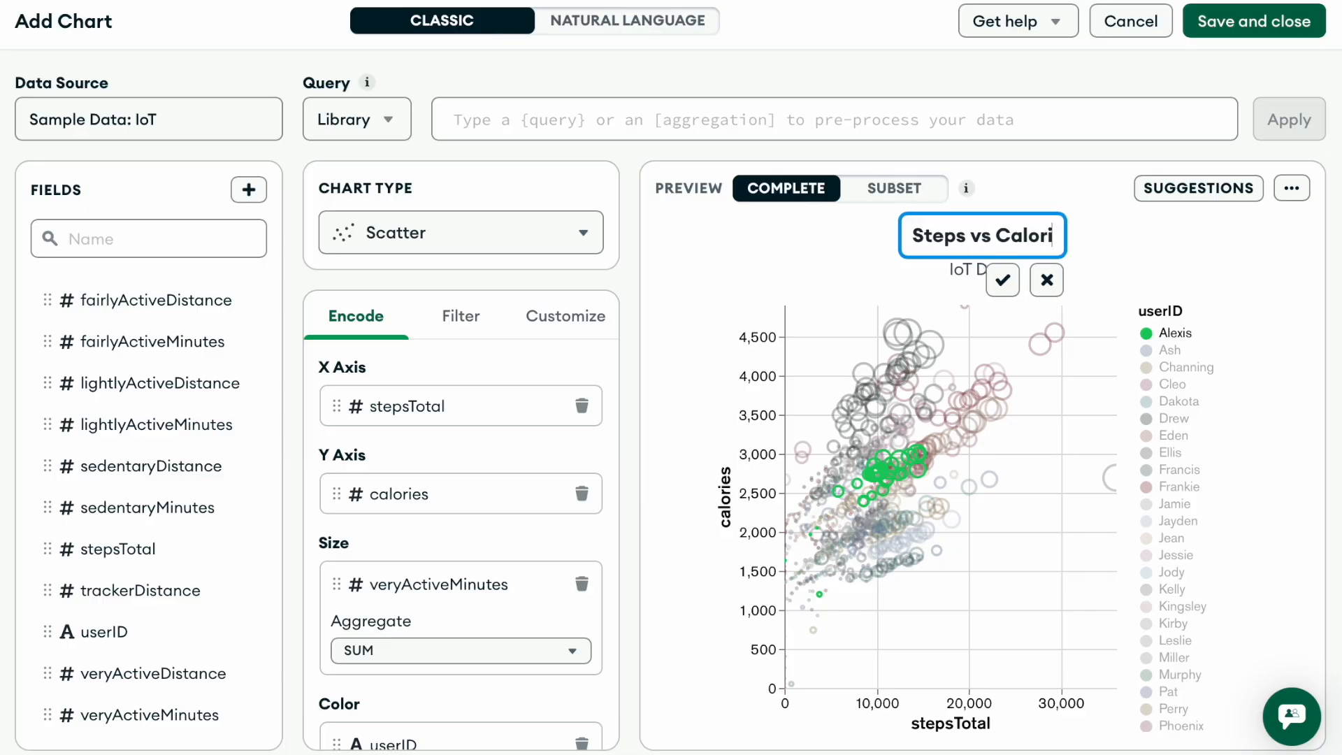
{"action": "left_click", "coordinate": [1212, 216]}
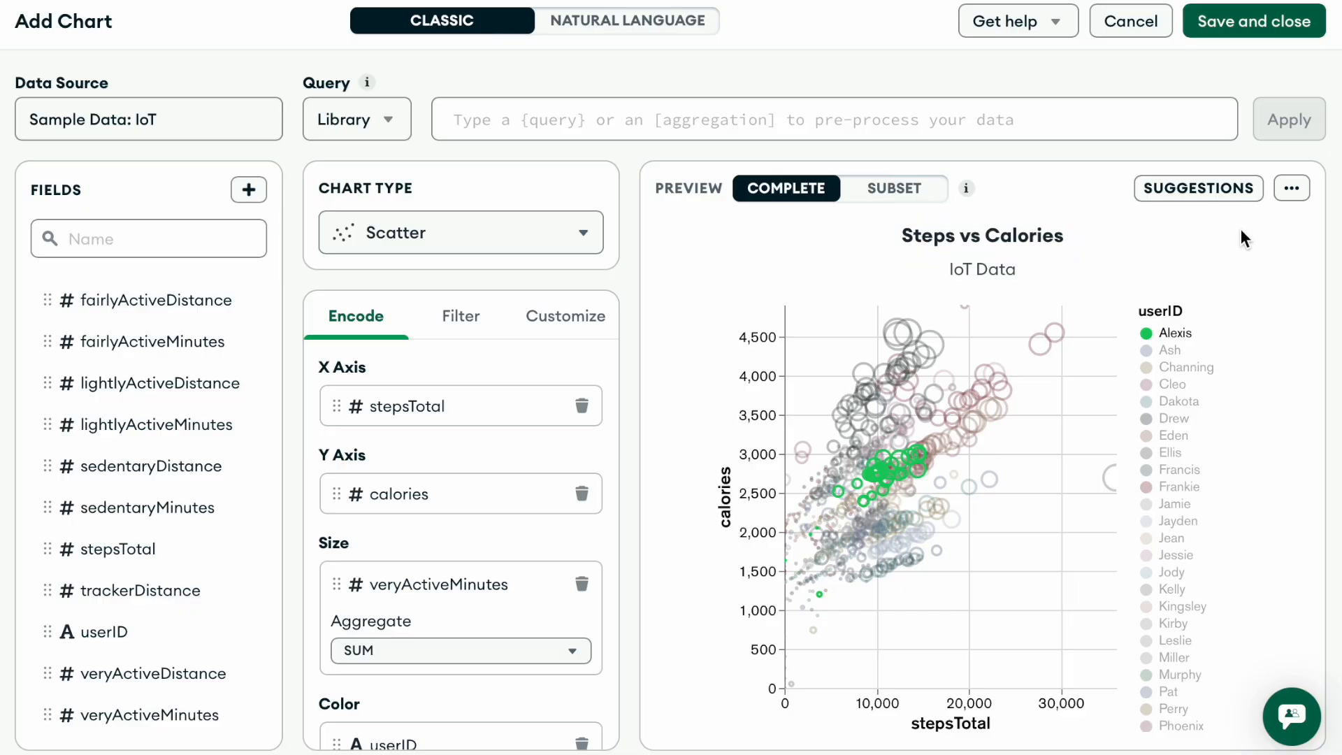
- Preview the scatter chart with the data subset and return to the complete data preview
{"action": "left_click", "coordinate": [888, 193]}
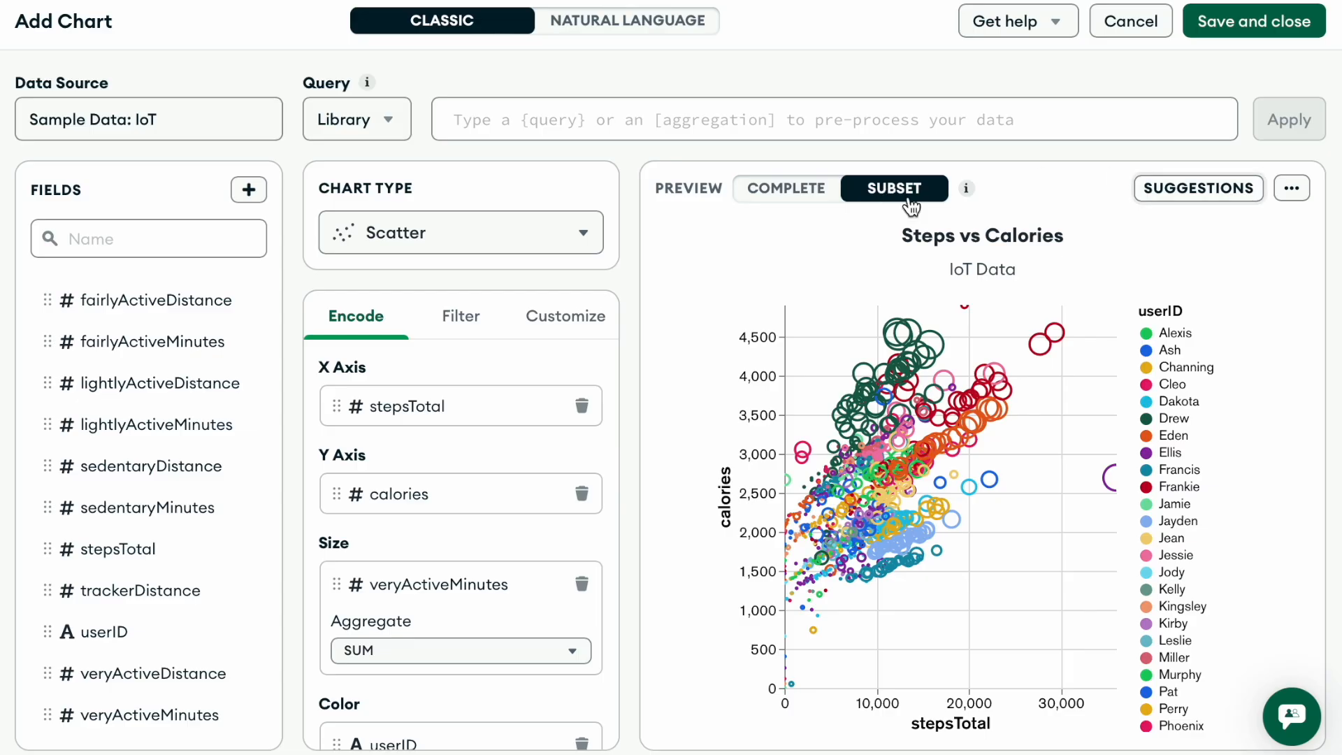
{"action": "left_click", "coordinate": [775, 190]}
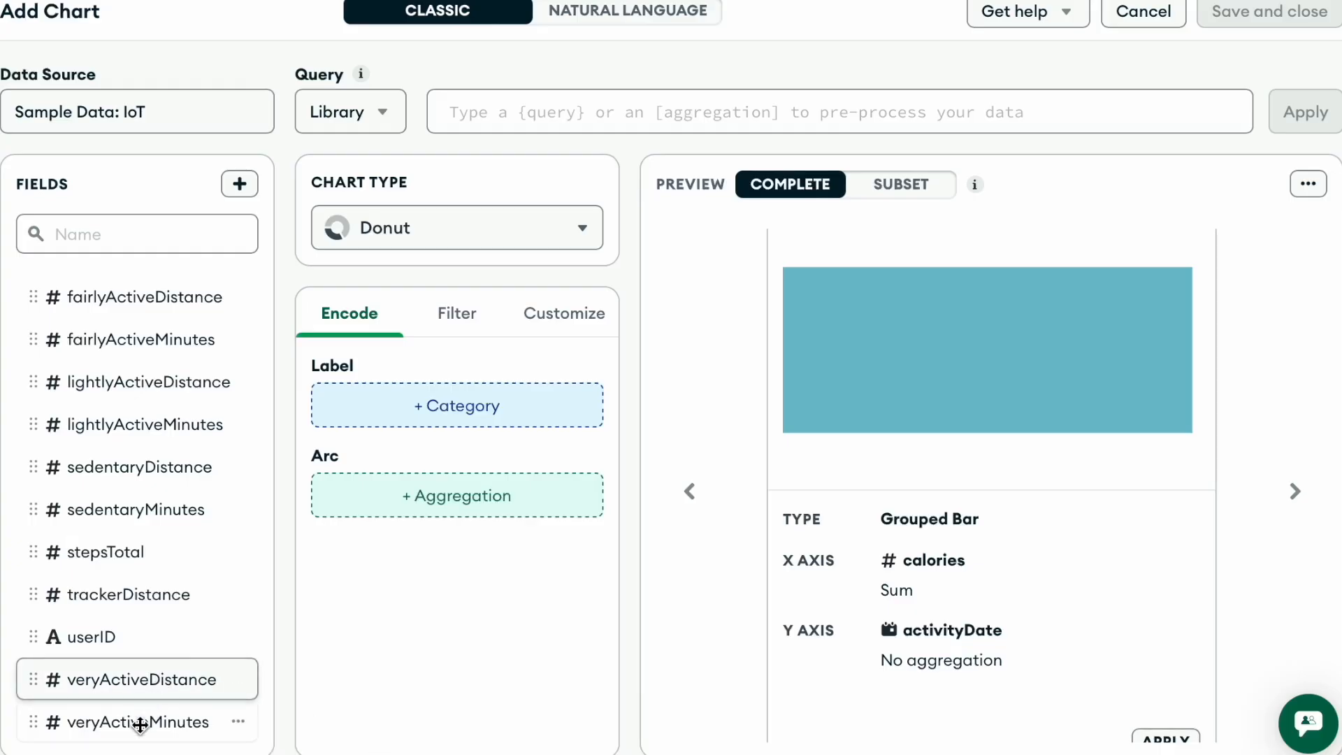
- Encode the donut chart with veryActiveMinutes as the label and userID as the arc
{"action": "left_click_drag", "start_coordinate": [122, 726], "coordinate": [437, 398]}
{"action": "left_click_drag", "start_coordinate": [99, 635], "coordinate": [428, 556]}
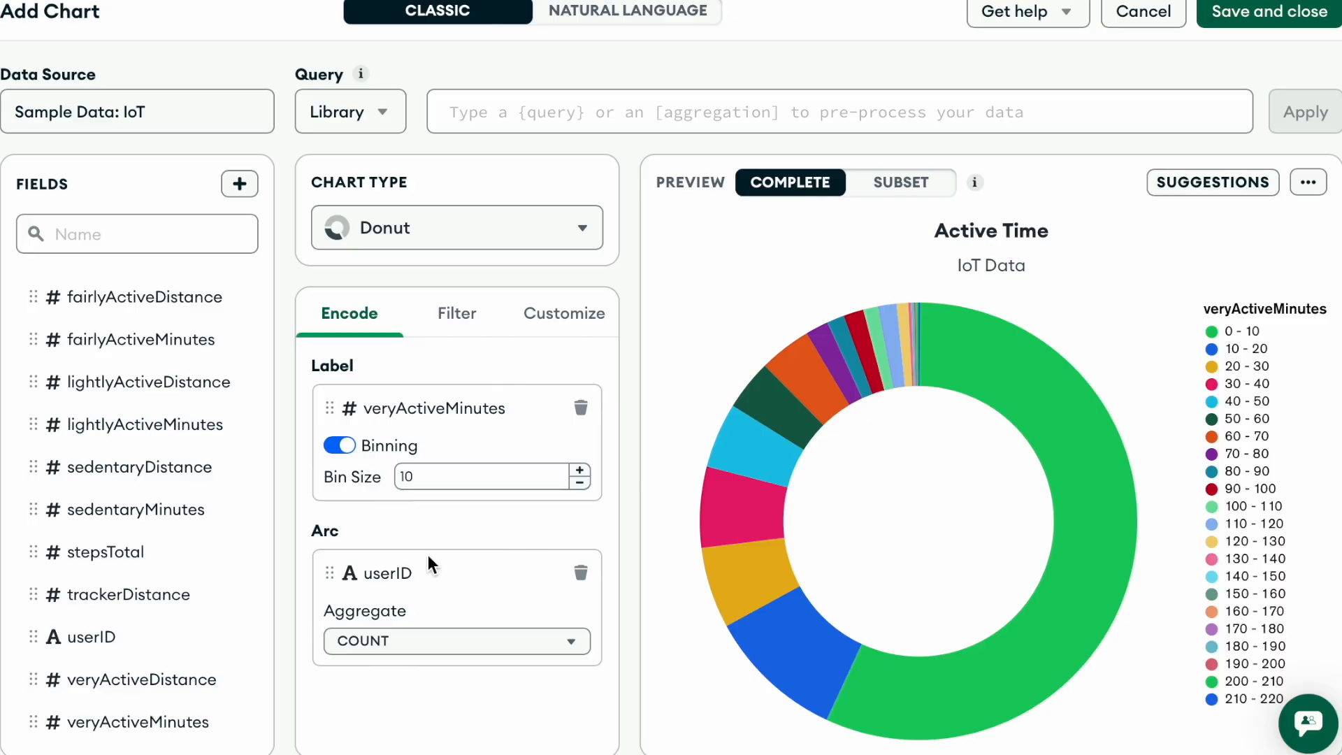
- View the chart data behind the Active Time donut chart and close it
{"action": "mouse_move", "coordinate": [1085, 402]}
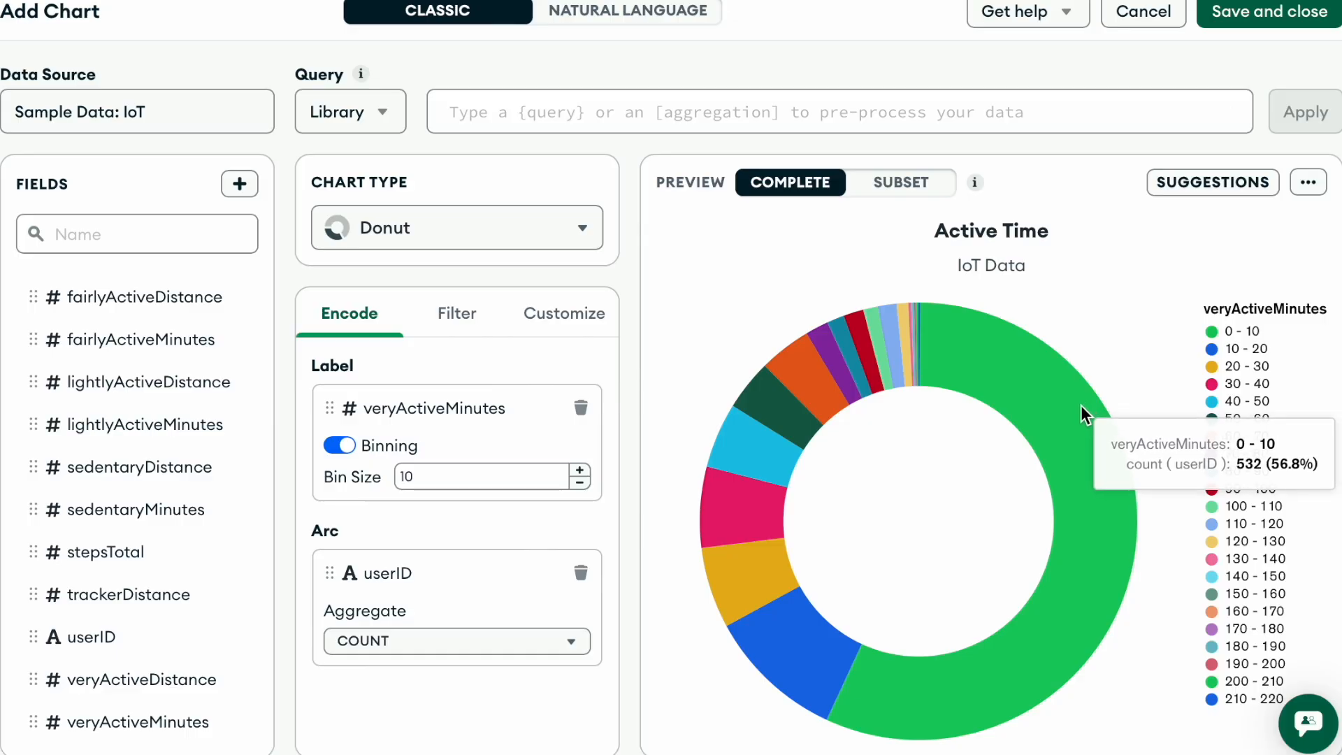
{"action": "mouse_move", "coordinate": [760, 627]}
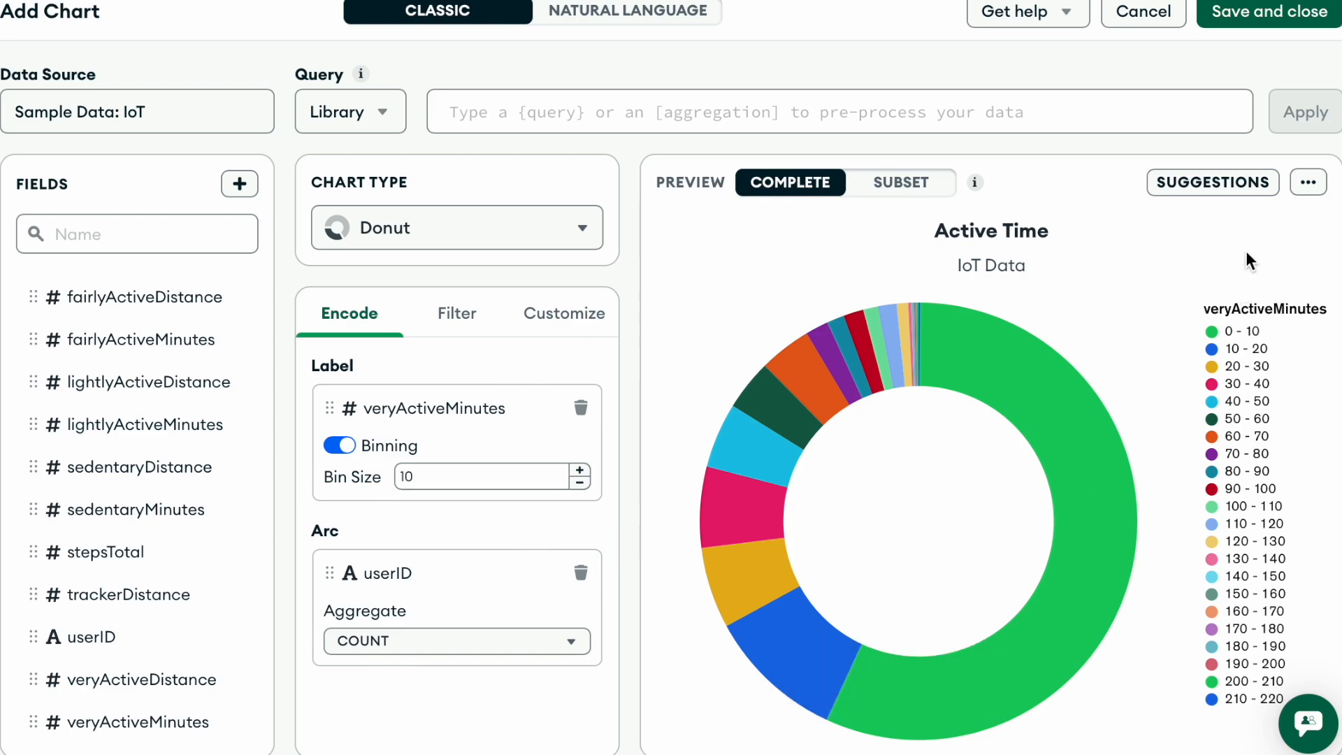
{"action": "left_click", "coordinate": [1305, 190]}
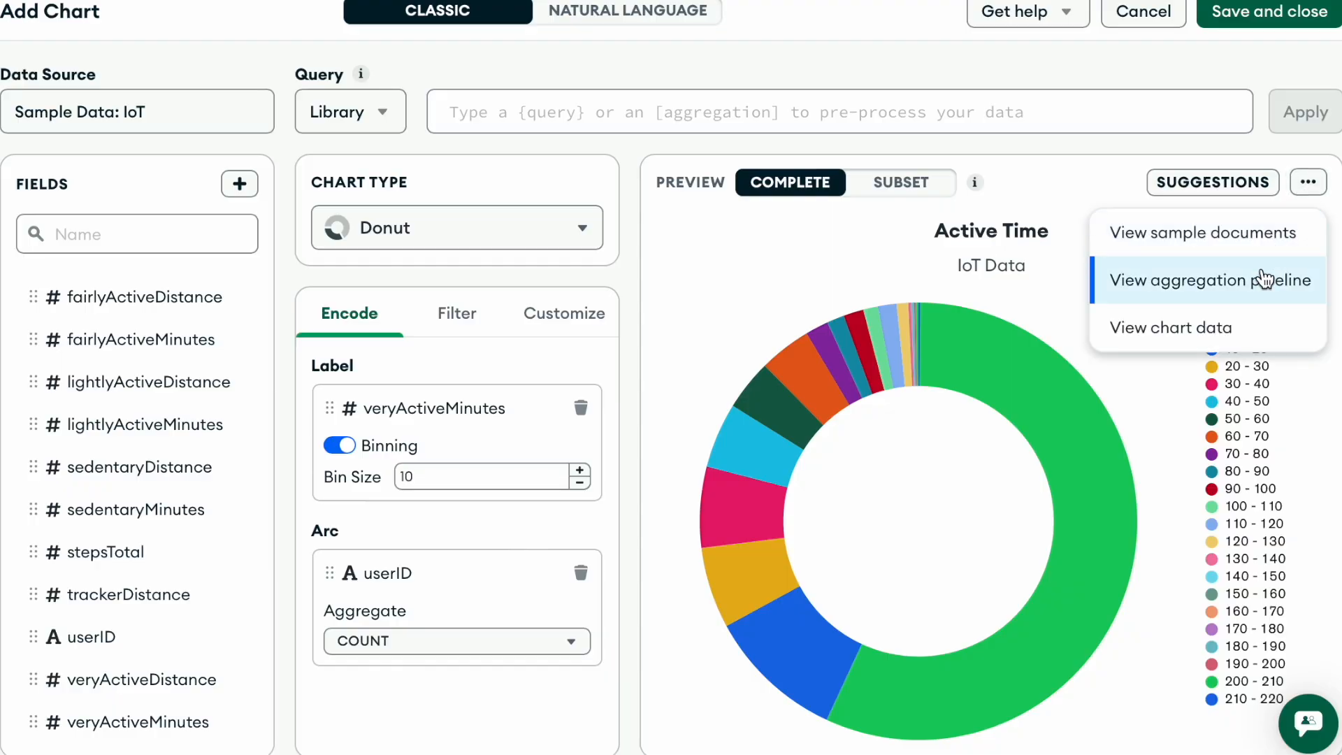
{"action": "left_click", "coordinate": [1220, 336]}
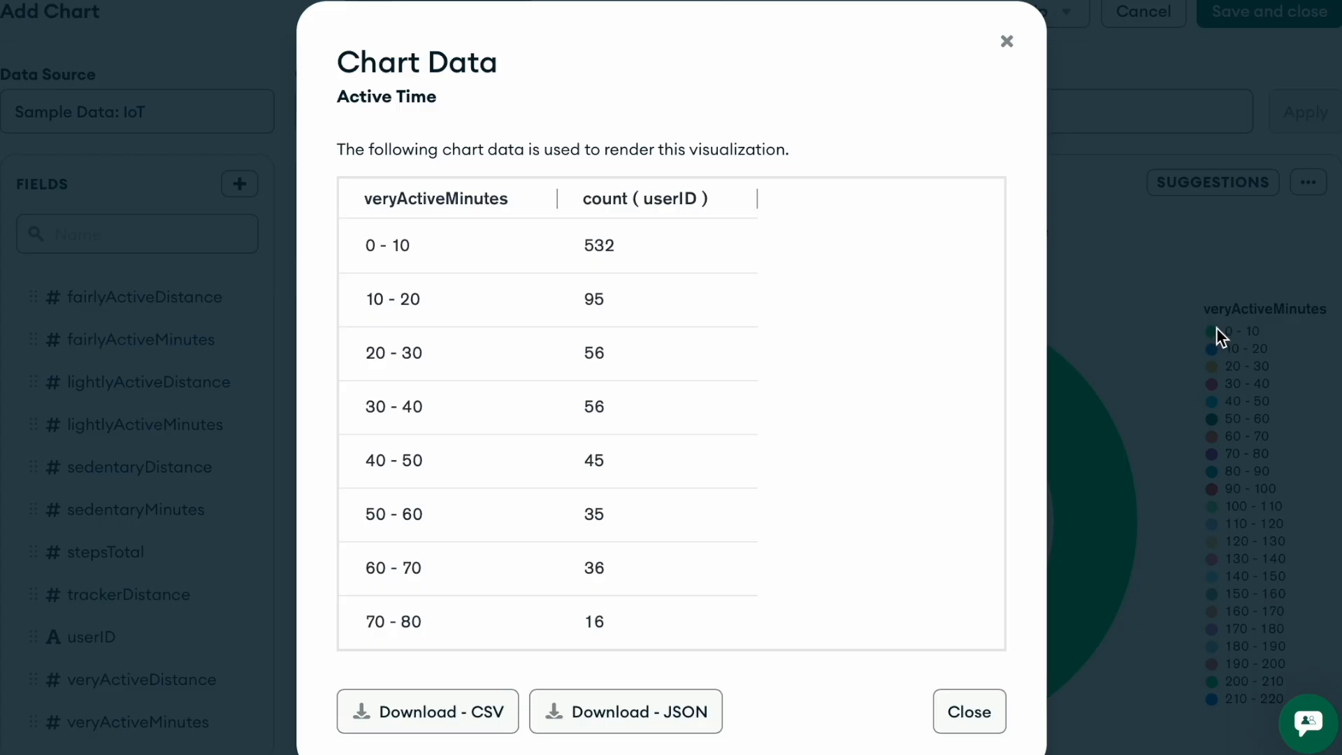
{"action": "left_click", "coordinate": [1007, 41]}
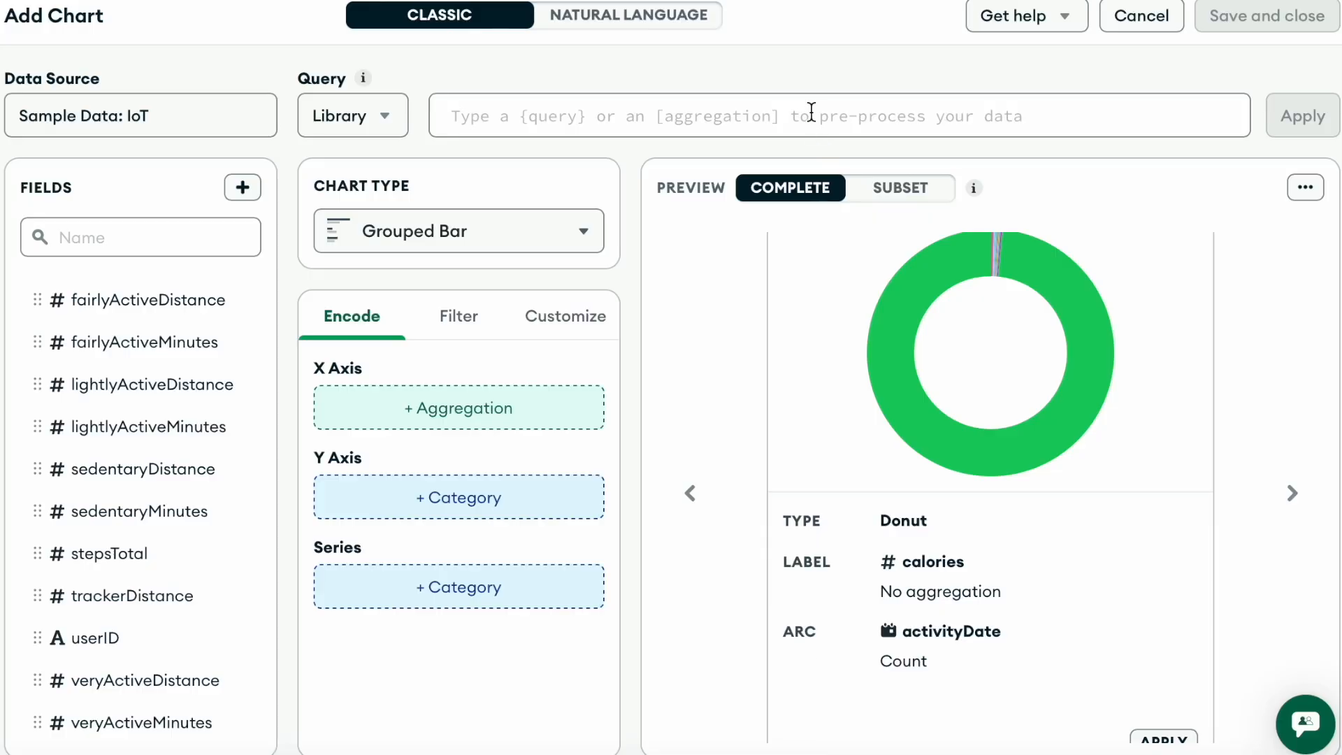
- Paste and apply an aggregation pipeline that sums distanceTotal per userID as x and y, sorts descending and limits to 5000
{"action": "left_click", "coordinate": [811, 113]}
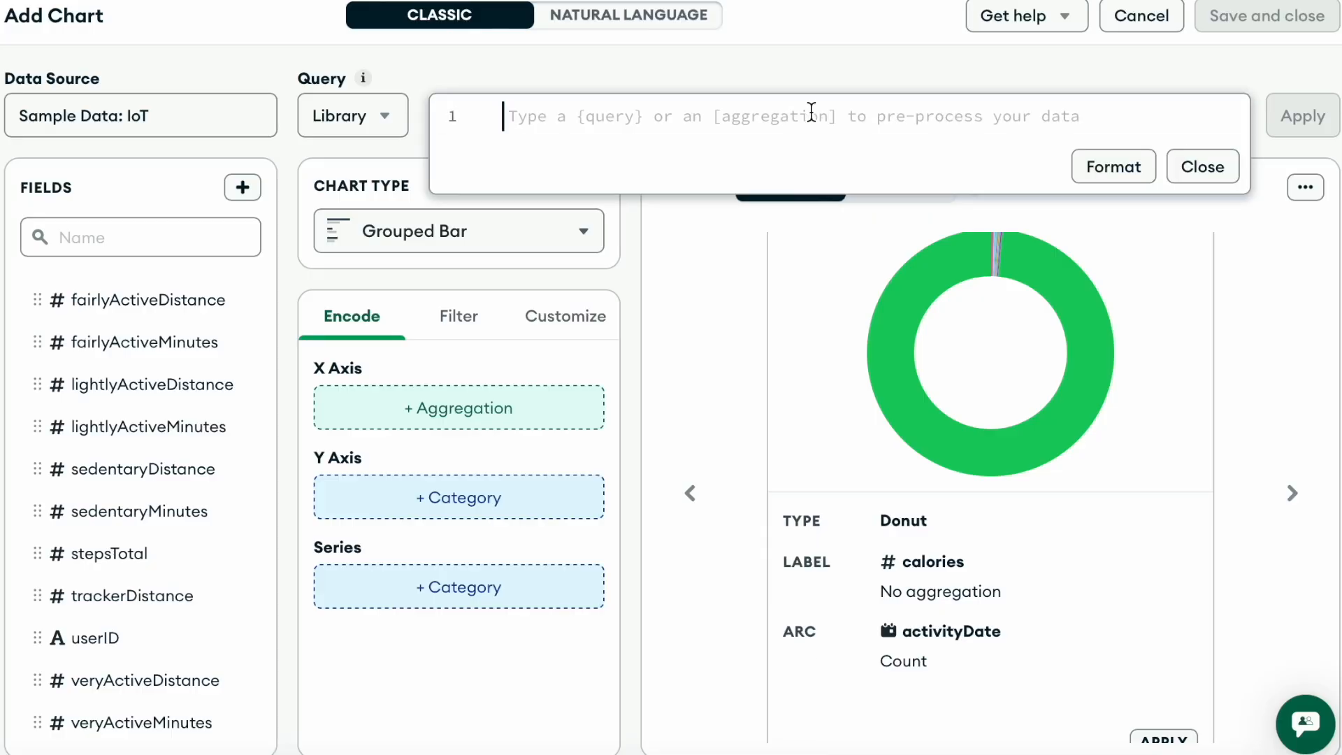
{"action": "key", "text": "ctrl+v"}
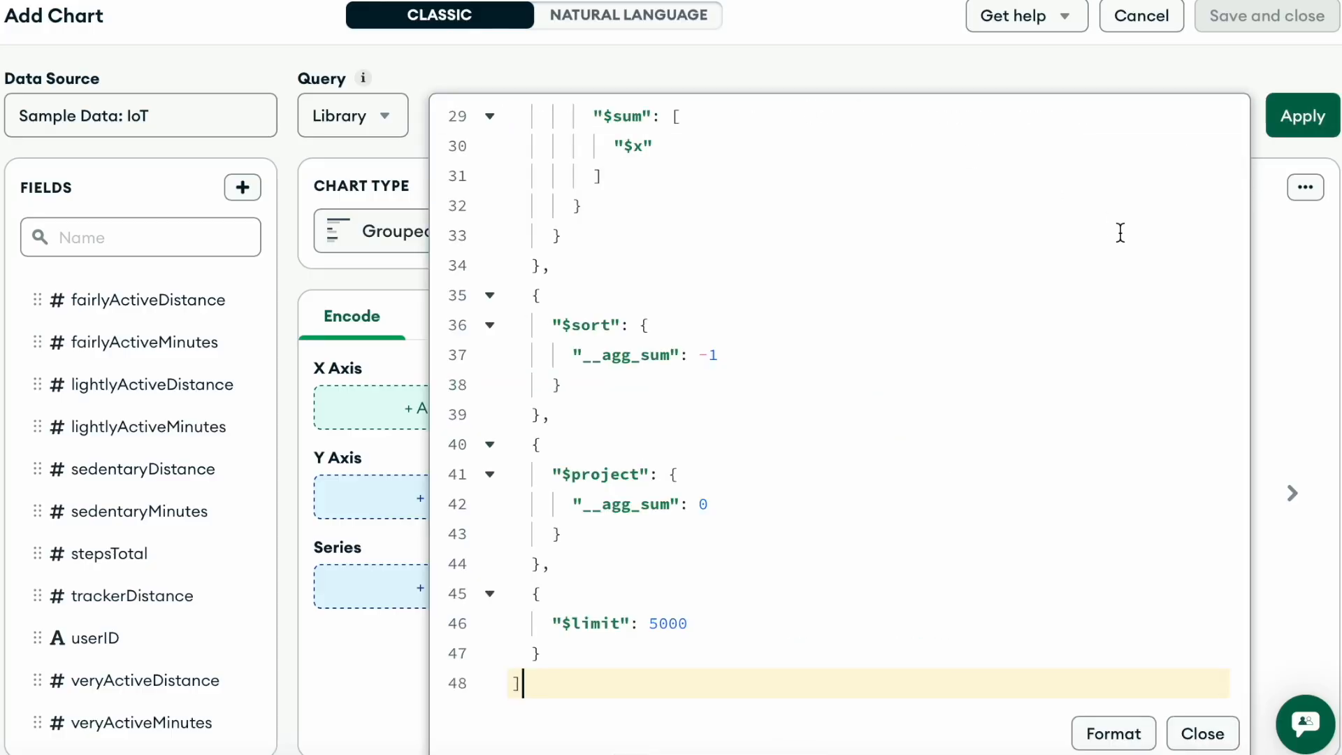
{"action": "key", "text": "ctrl+Home"}
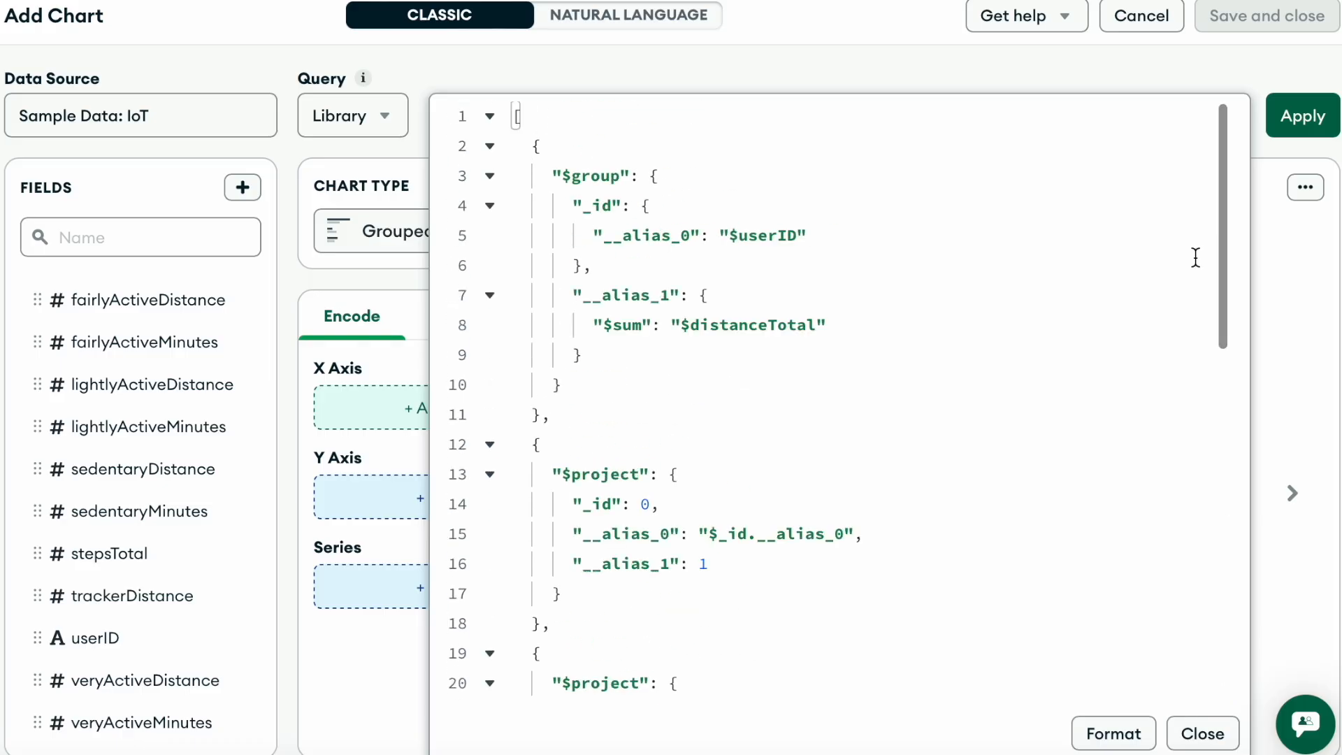
{"action": "scroll", "coordinate": [1194, 257], "scroll_direction": "down", "scroll_amount": 1}
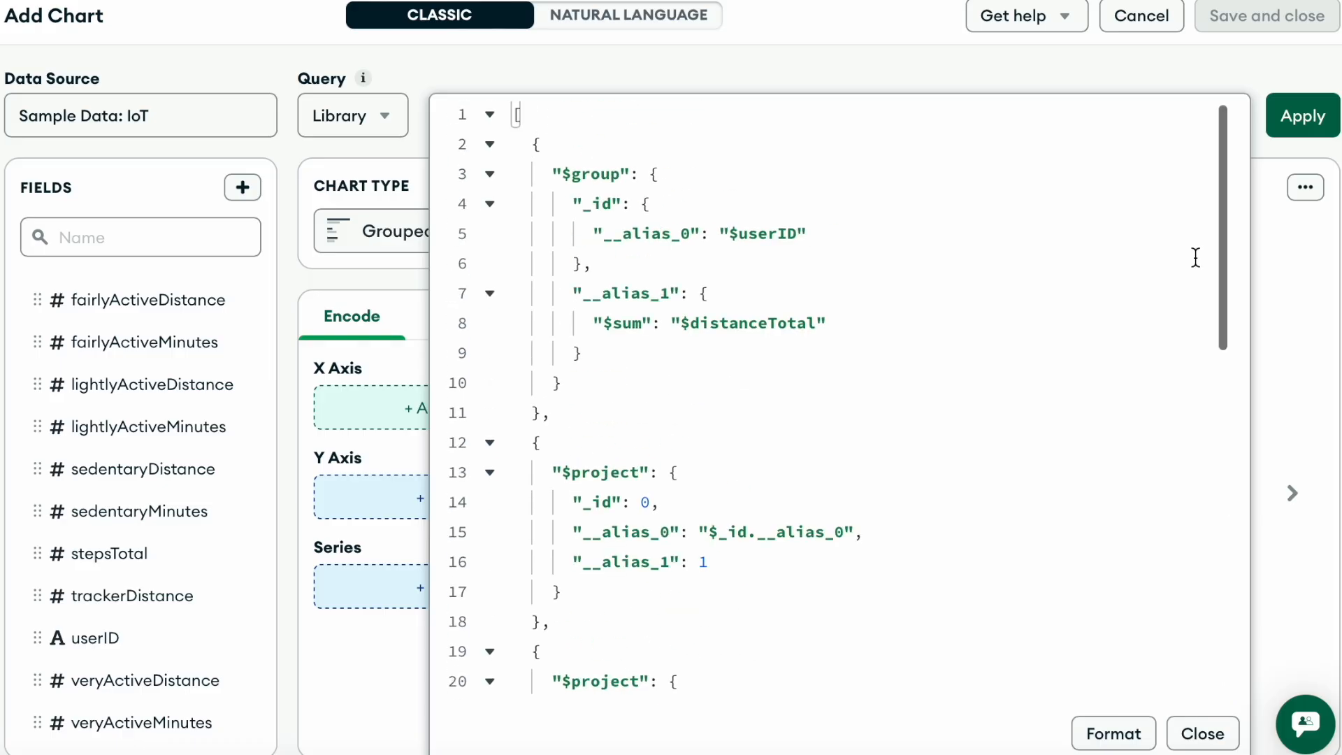
{"action": "scroll", "coordinate": [1230, 274], "scroll_direction": "down", "scroll_amount": 4}
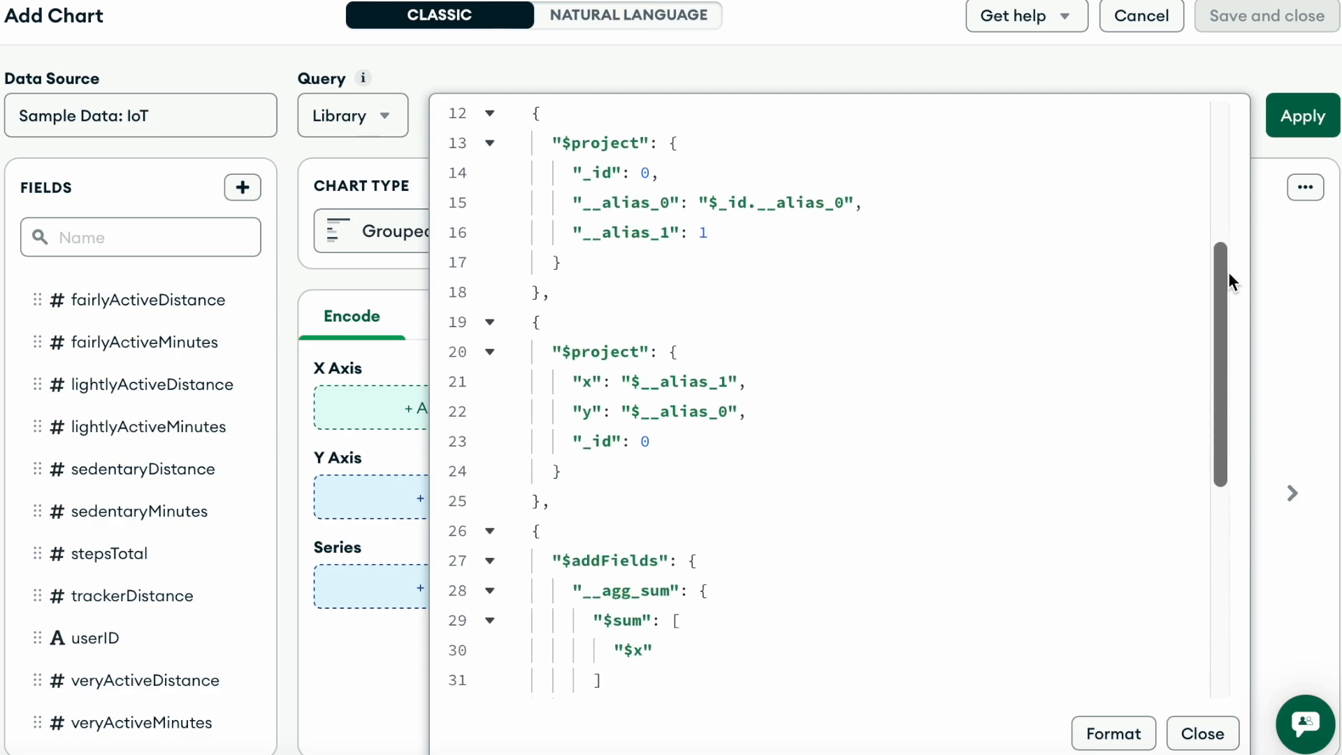
{"action": "scroll", "coordinate": [1228, 274], "scroll_direction": "down", "scroll_amount": 3}
{"action": "scroll", "coordinate": [1228, 273], "scroll_direction": "down", "scroll_amount": 1}
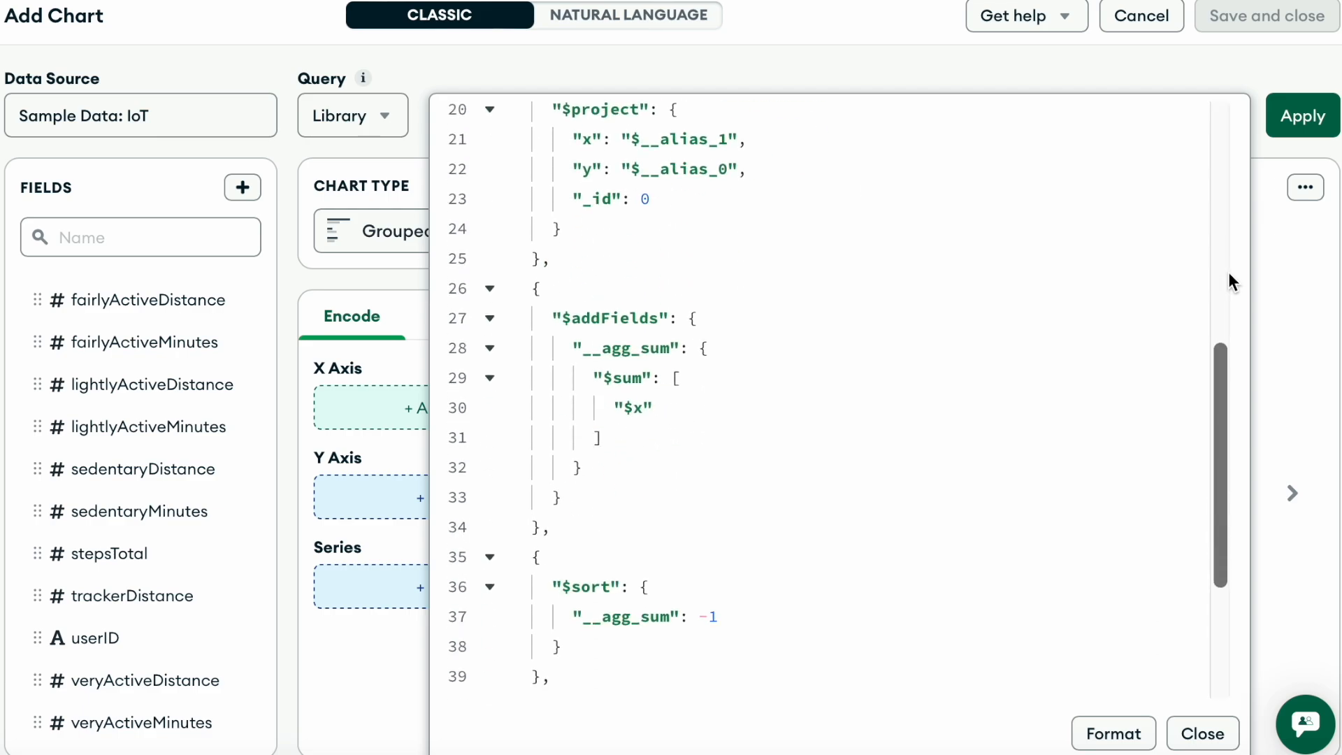
{"action": "left_click", "coordinate": [1201, 733]}
{"action": "left_click", "coordinate": [1307, 120]}
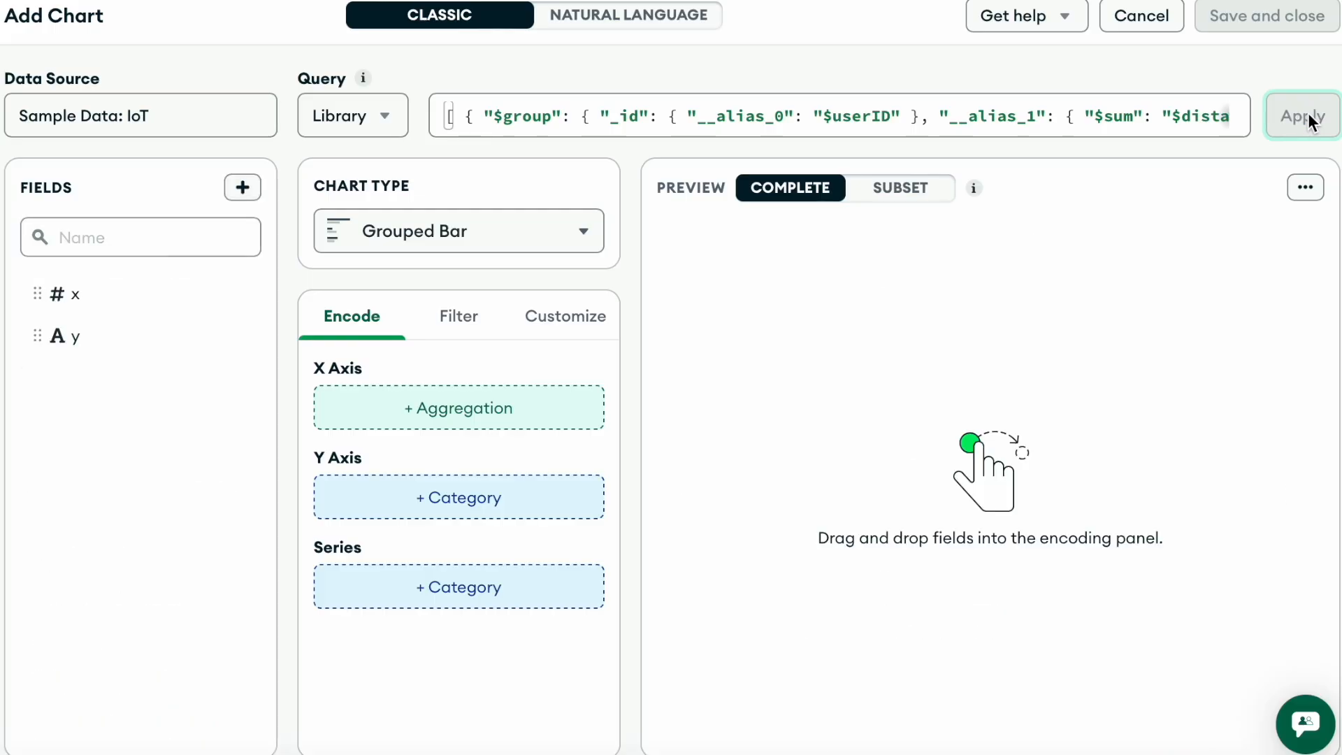
- Encode the grouped bar chart with field x on the X axis and field y on the Y axis
{"action": "left_click_drag", "start_coordinate": [93, 288], "coordinate": [407, 400]}
{"action": "left_click_drag", "start_coordinate": [81, 335], "coordinate": [393, 619]}
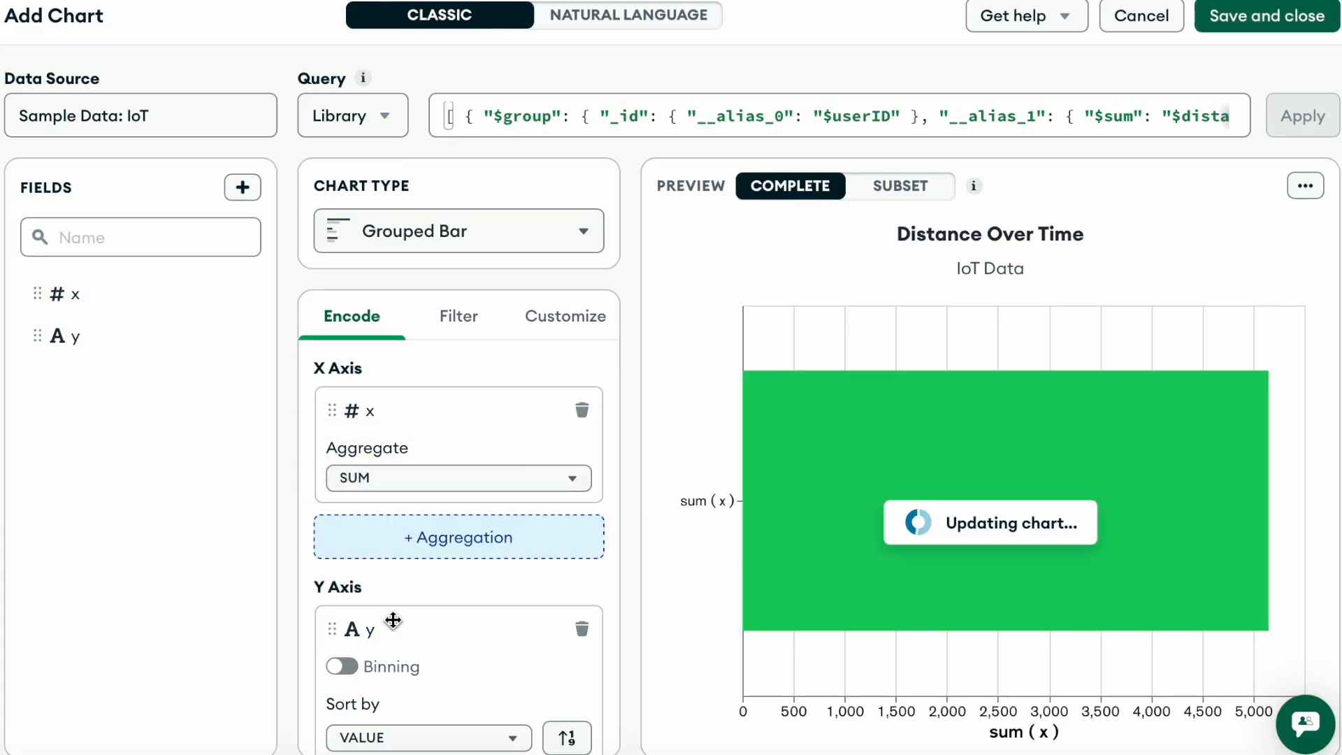
- Change the grouped bar chart's title to "Distance Per User"
{"action": "left_click", "coordinate": [1079, 233]}
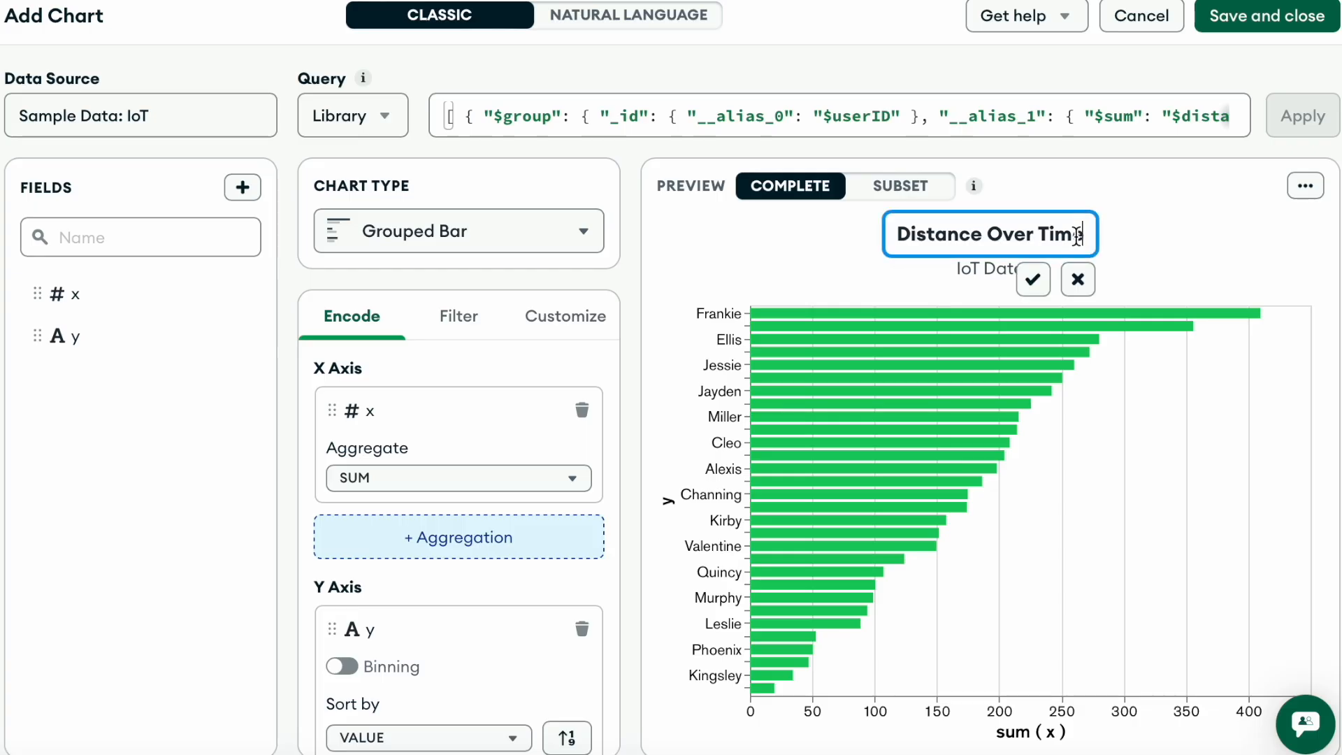
{"action": "key", "text": "ctrl+shift+Left"}
{"action": "key", "text": "ctrl+shift+Left"}
{"action": "key", "text": "ctrl+shift+Left"}
{"action": "key", "text": "BackSpace"}
{"action": "type", "text": "Distan"}
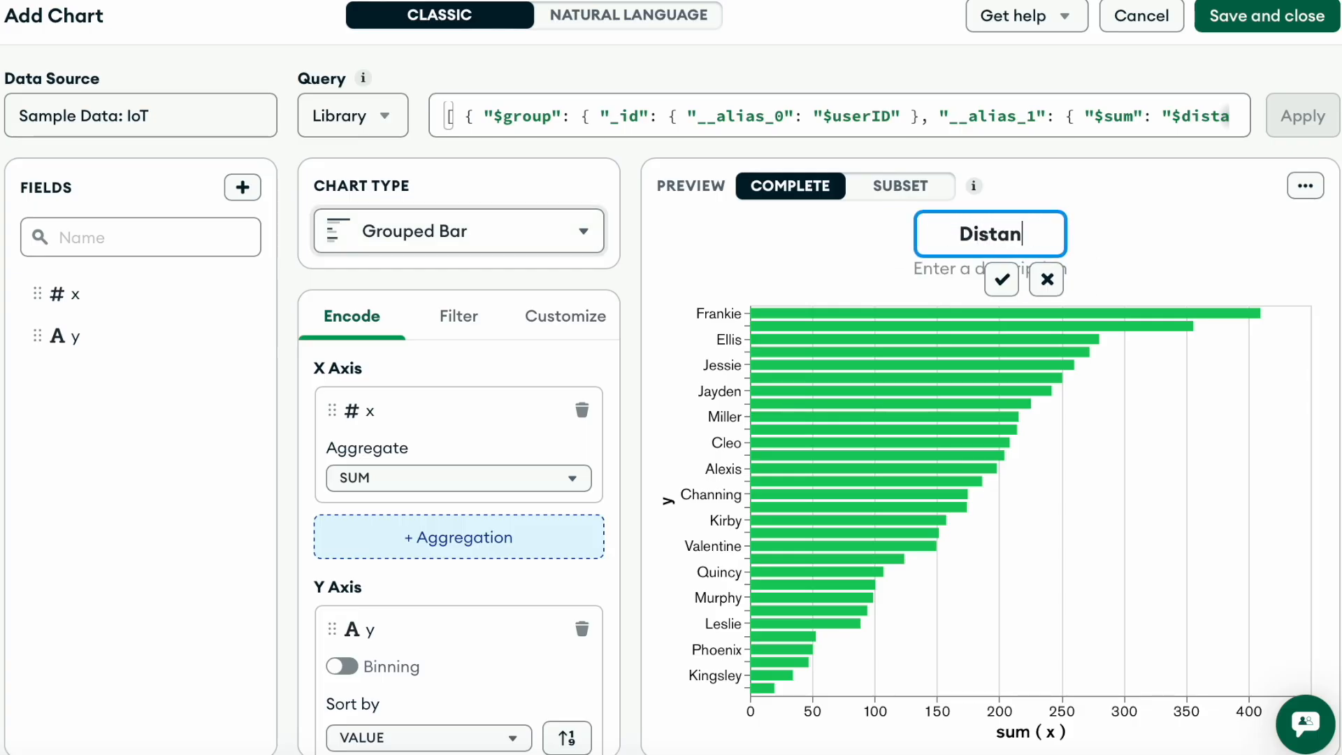
{"action": "type", "text": "ce Per User"}
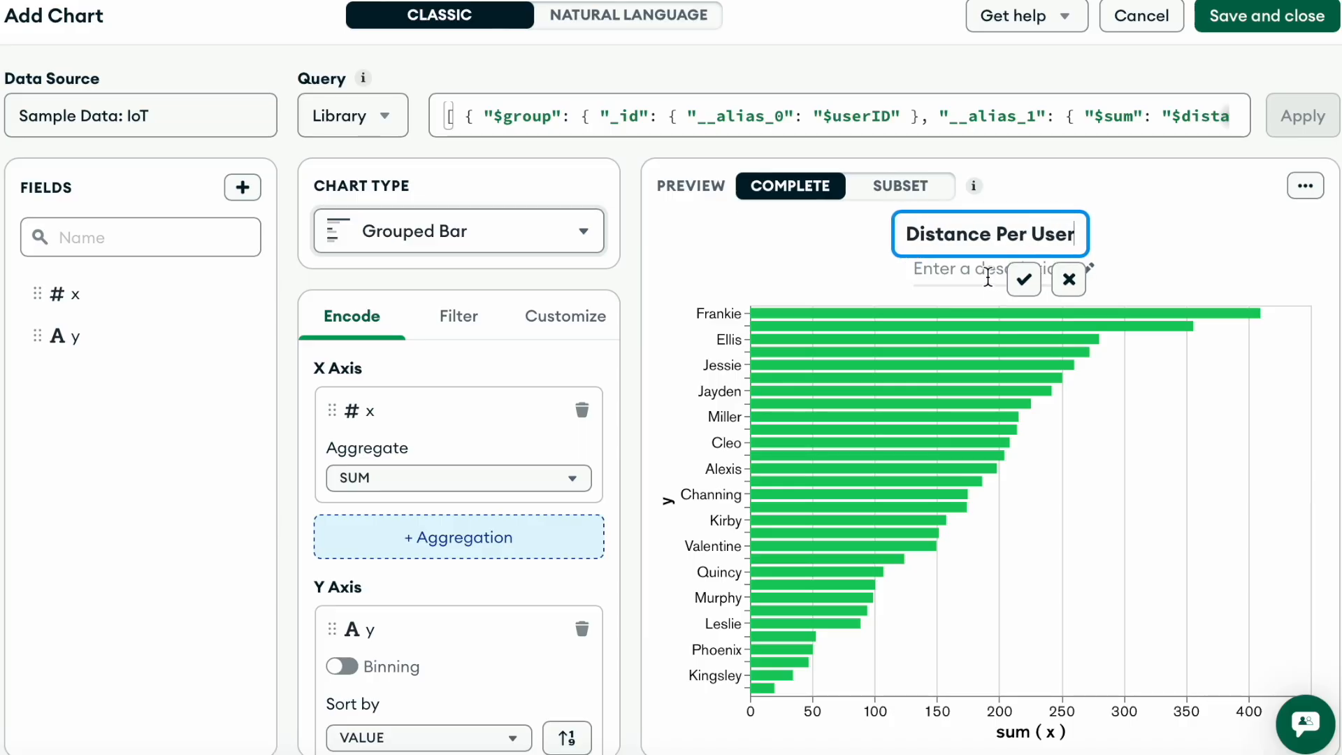
{"action": "key", "text": "Return"}
- Add the description "IoT Device" beneath the Distance Per User title
{"action": "left_click", "coordinate": [987, 271]}
{"action": "type", "text": "IoT "}
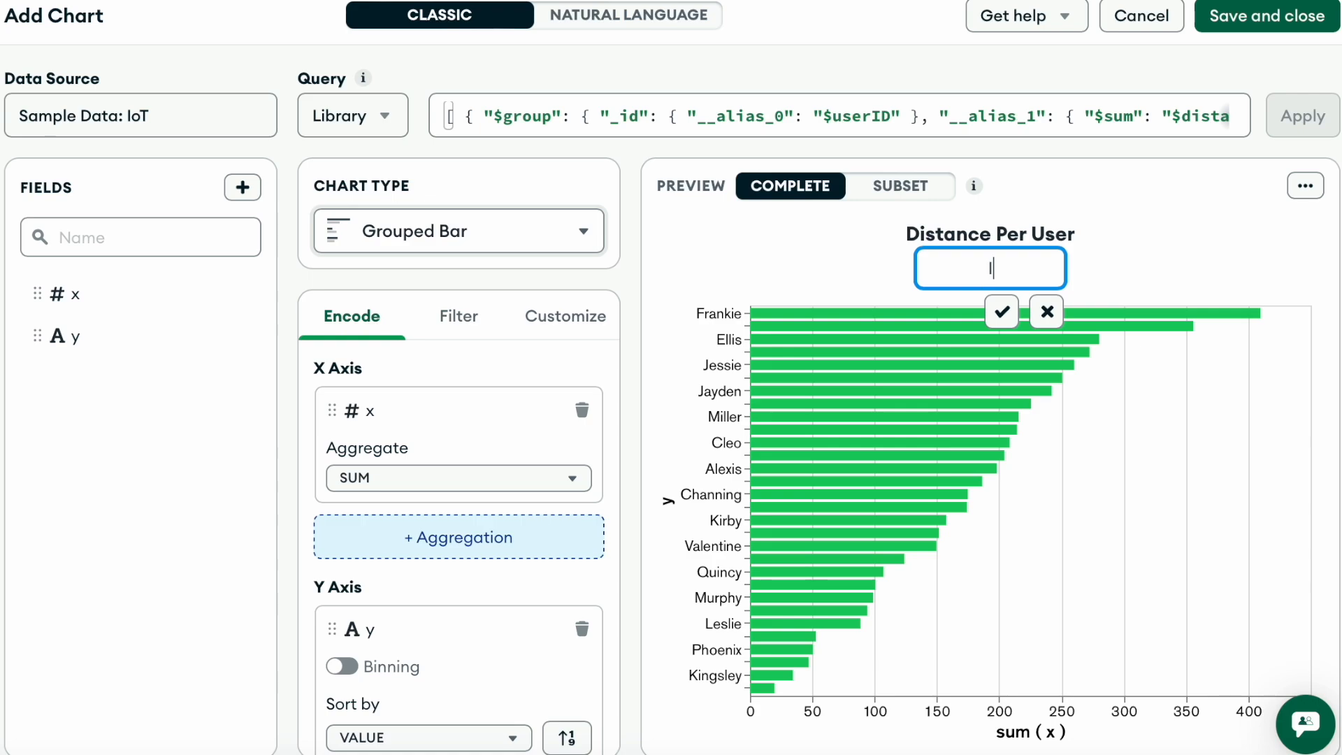
{"action": "type", "text": "Device"}
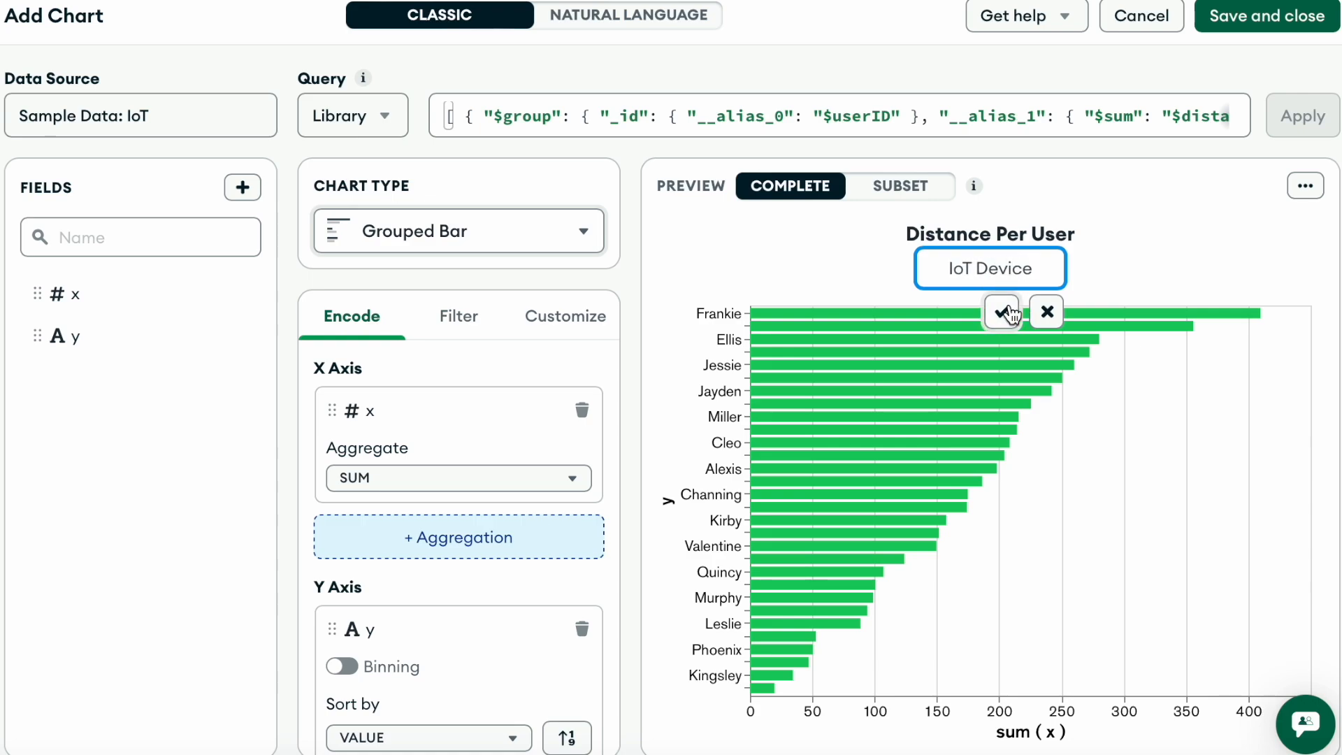
{"action": "left_click", "coordinate": [1006, 313]}
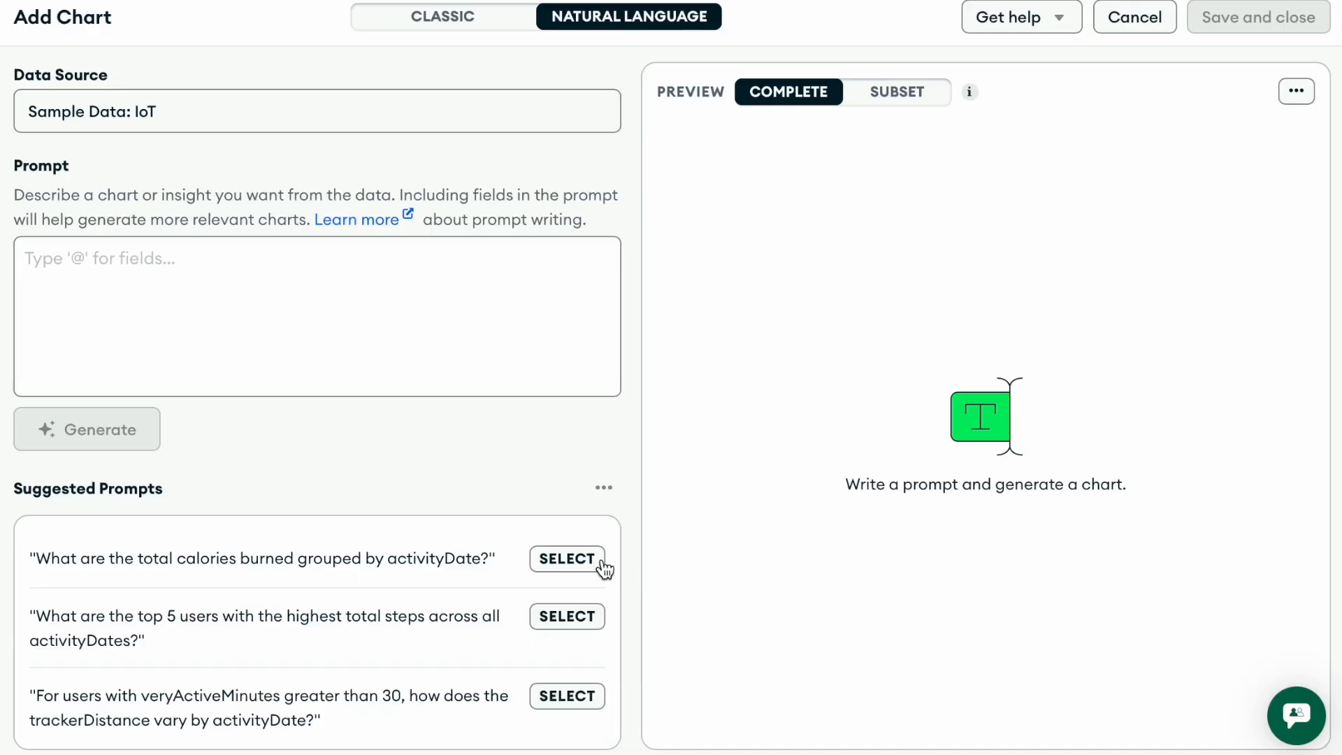
- Generate a chart from the suggested prompt "What are the total calories burned grouped by activityDate?"
{"action": "left_click", "coordinate": [567, 558]}
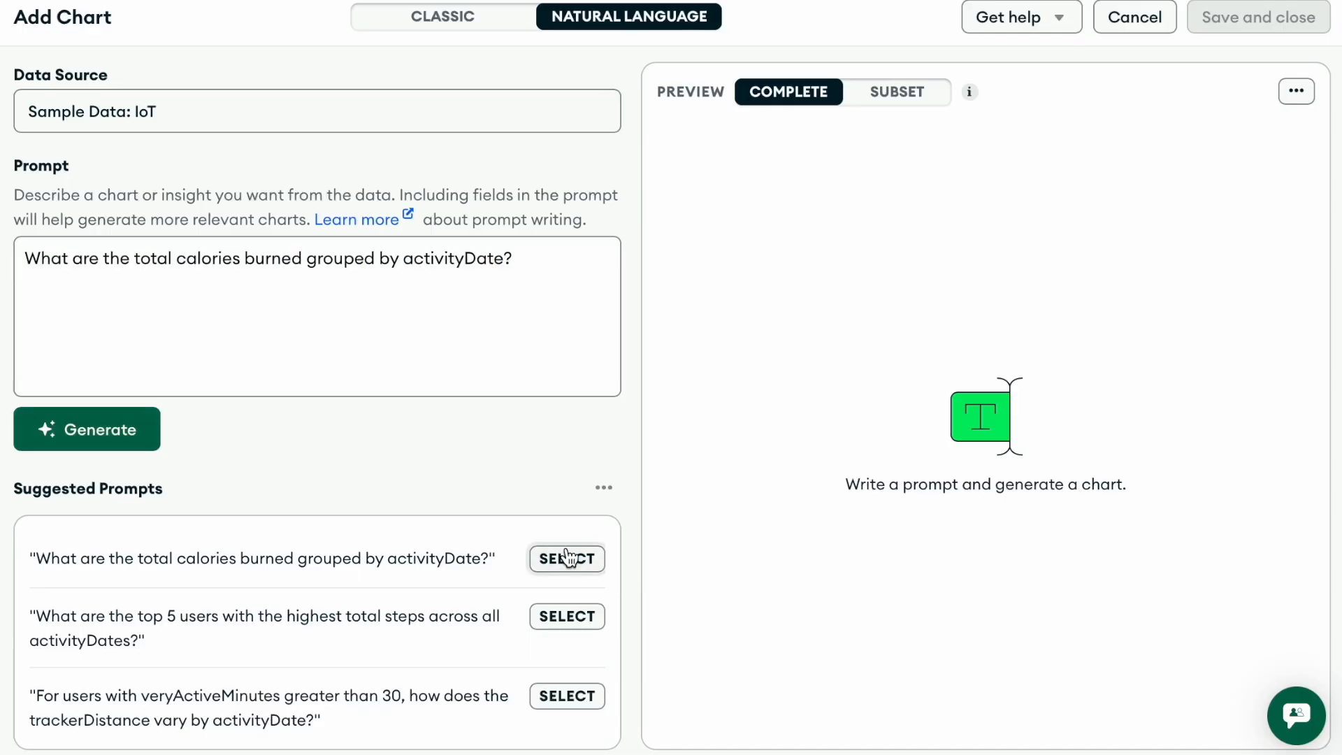
{"action": "left_click", "coordinate": [97, 429]}
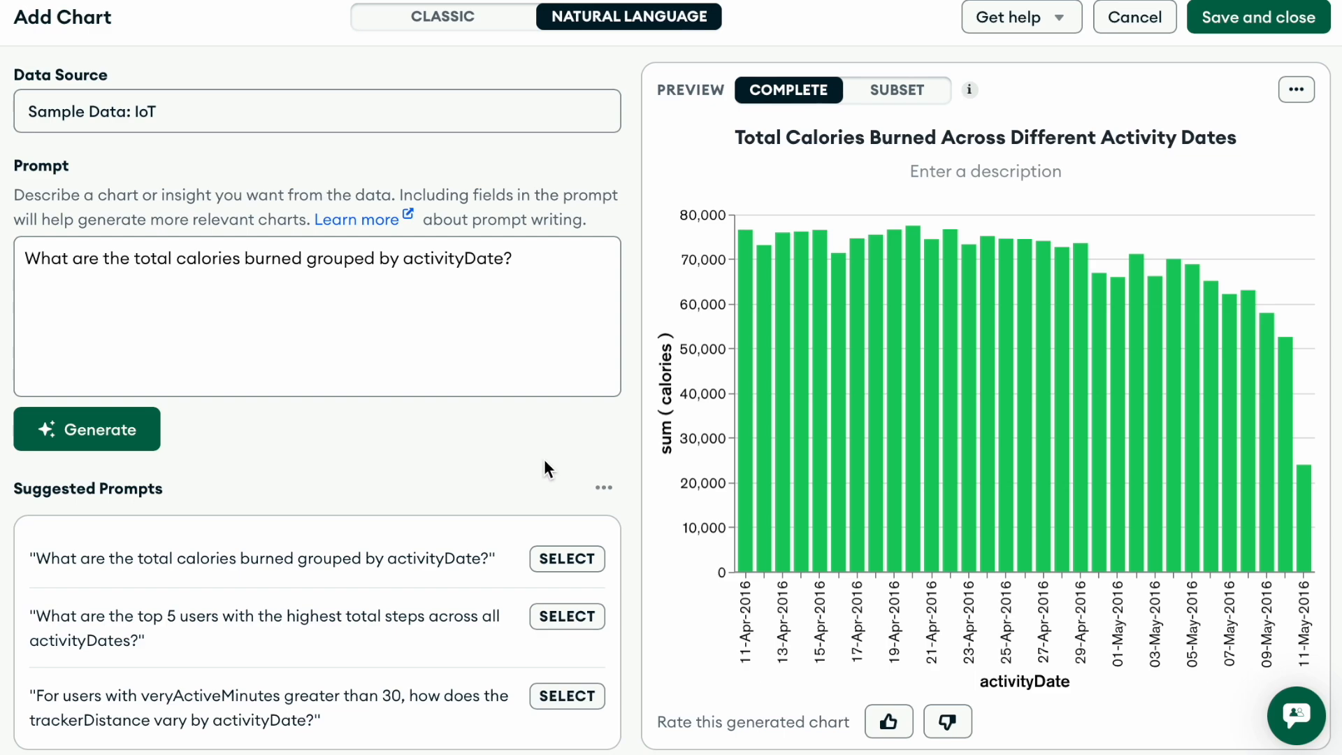
- Generate a chart from the suggested prompt about the top 5 users with the highest total steps across all activityDates
{"action": "scroll", "coordinate": [451, 545], "scroll_direction": "down", "scroll_amount": 1}
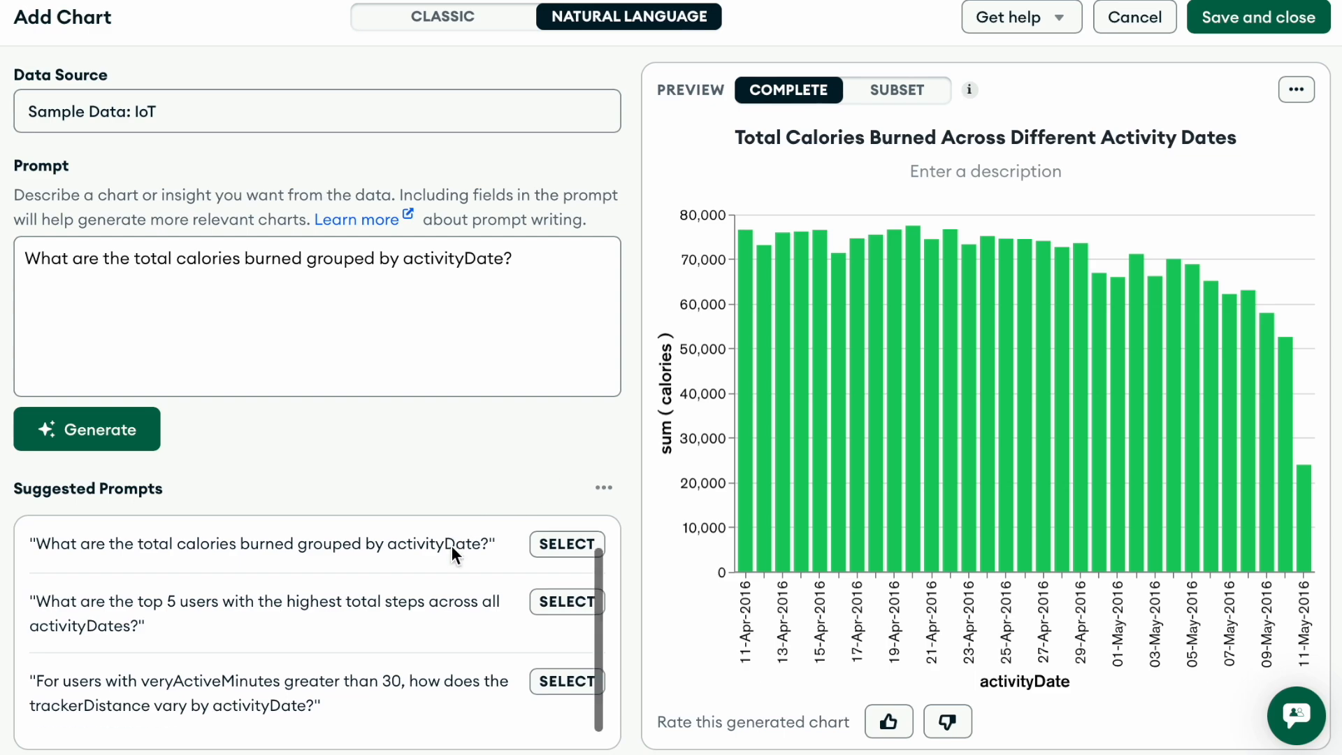
{"action": "left_click", "coordinate": [550, 609]}
{"action": "left_click", "coordinate": [120, 425]}
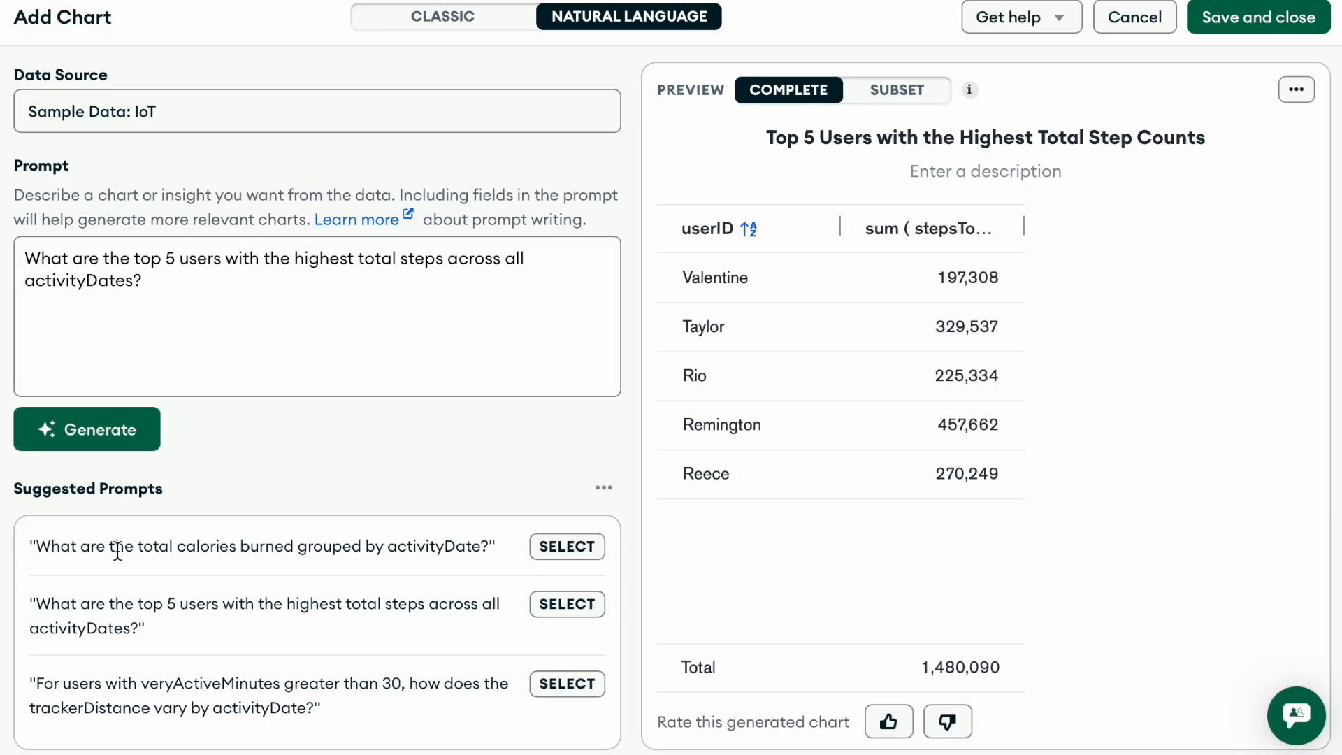
- Generate a chart from the suggested prompt on how trackerDistance varies by activityDate for users with veryActiveMinutes greater than 30
{"action": "left_click", "coordinate": [563, 683]}
{"action": "left_click", "coordinate": [87, 433]}
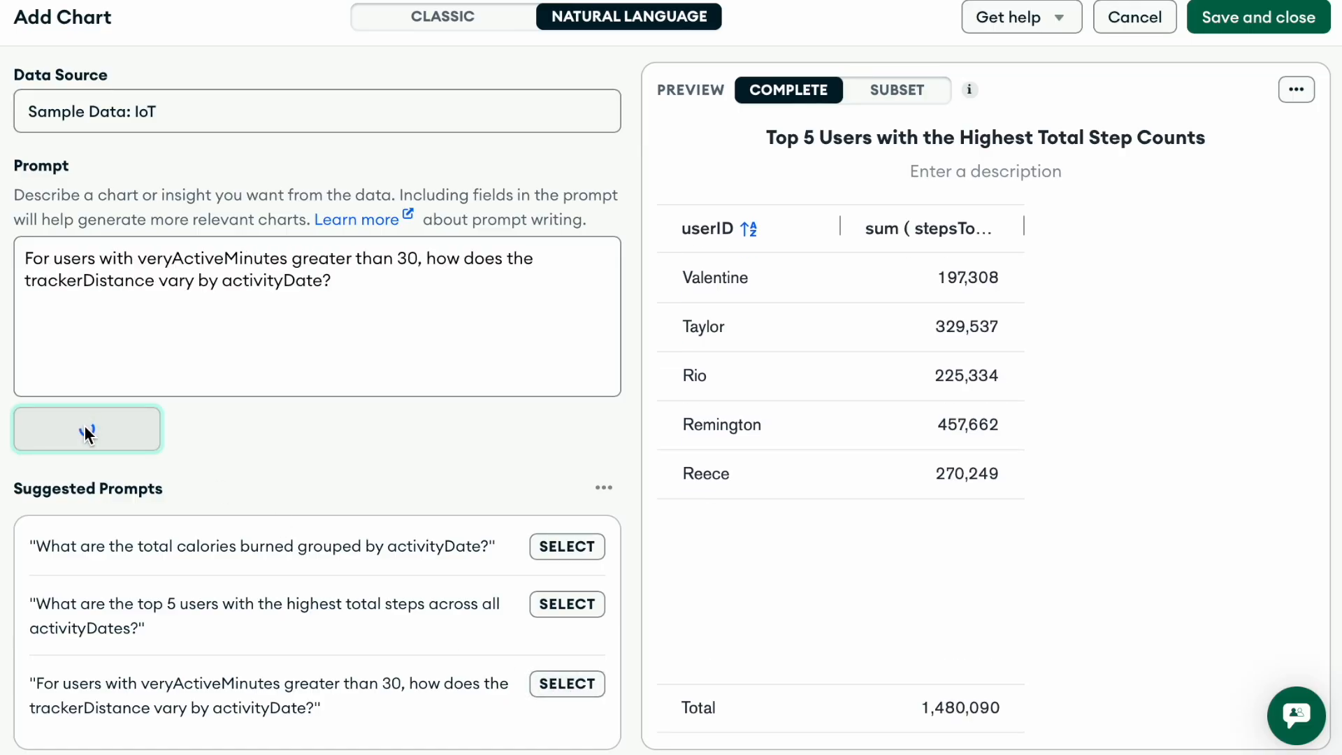